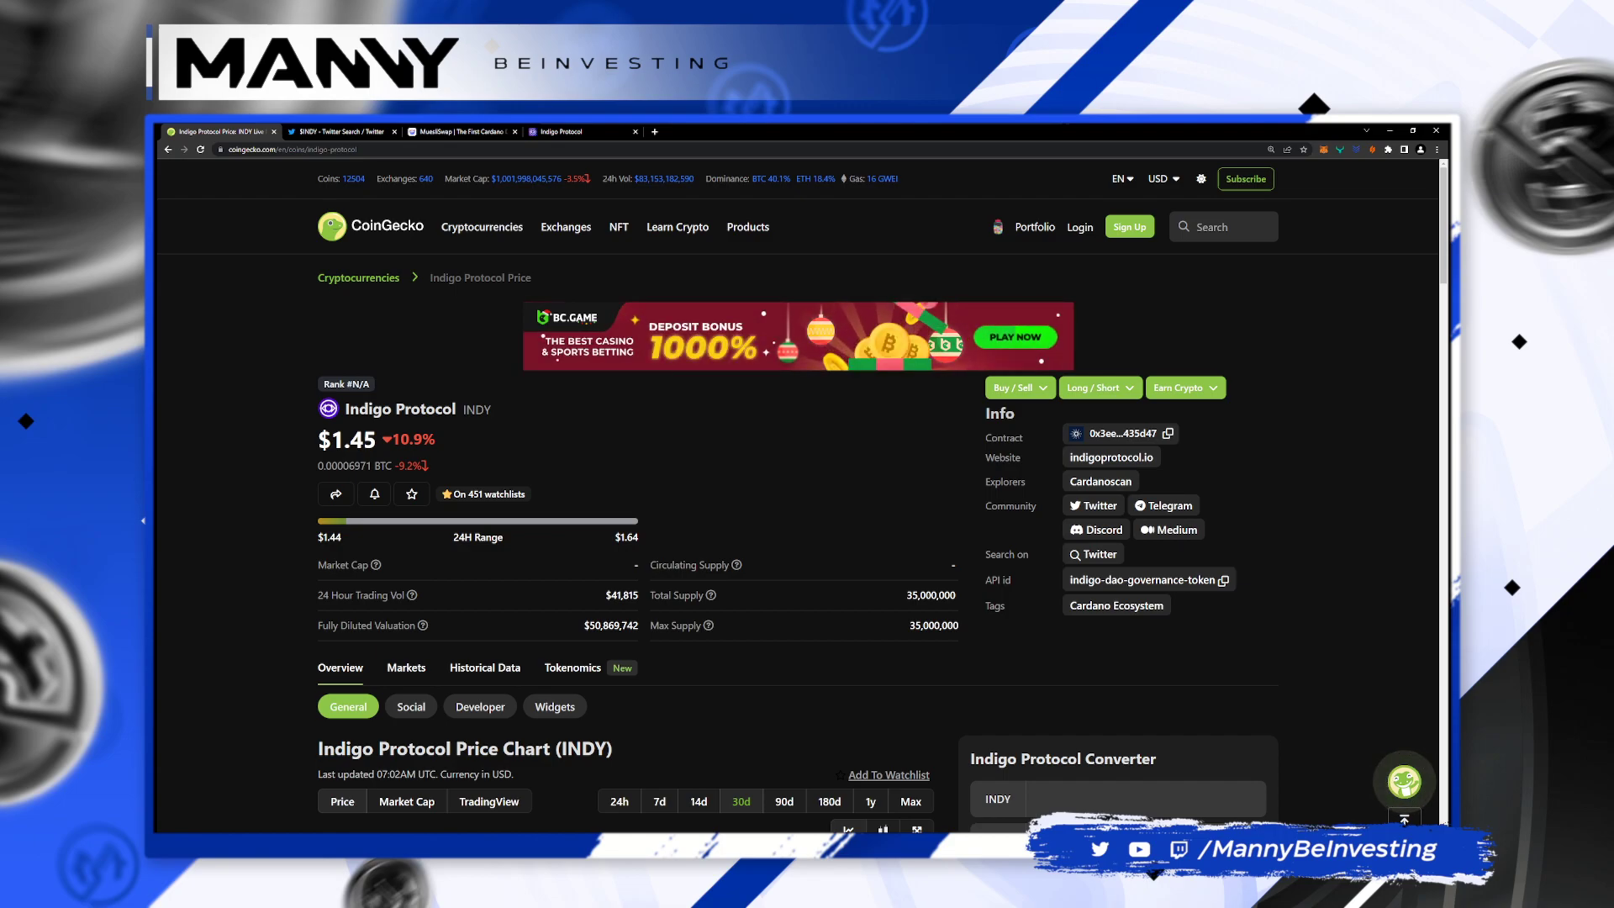
Step: View Indigo's Governance page with INDY staking and the passed Update iUSD proposal, then return to CoinGecko
{"action": "key", "text": "ctrl+4"}
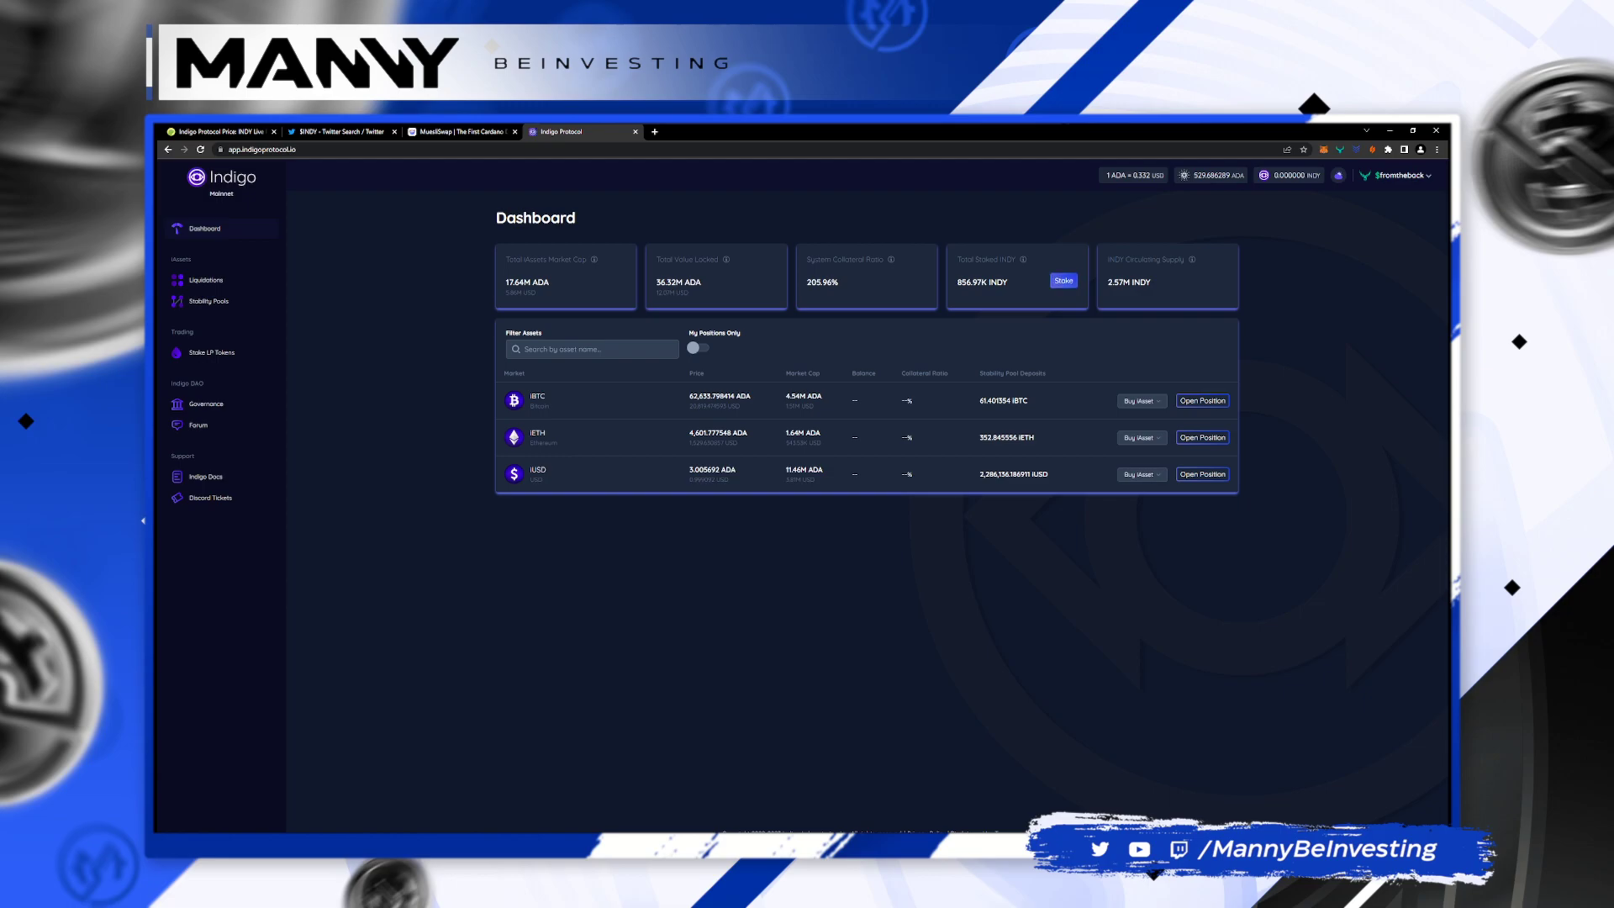
{"action": "left_click", "coordinate": [1064, 281]}
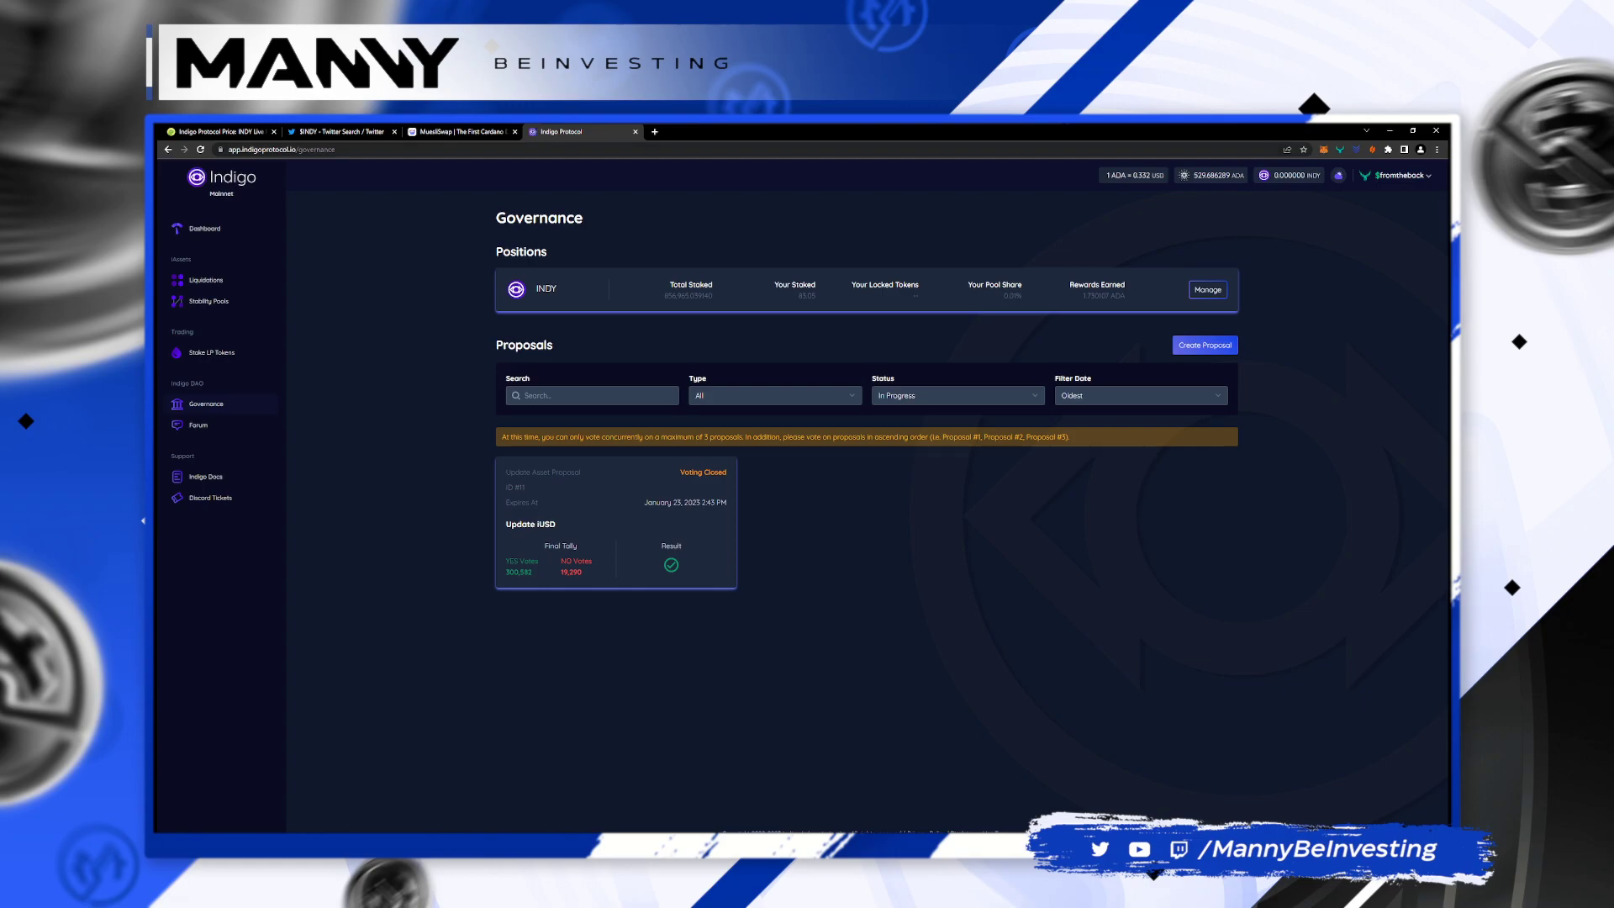
{"action": "key", "text": "ctrl+Tab"}
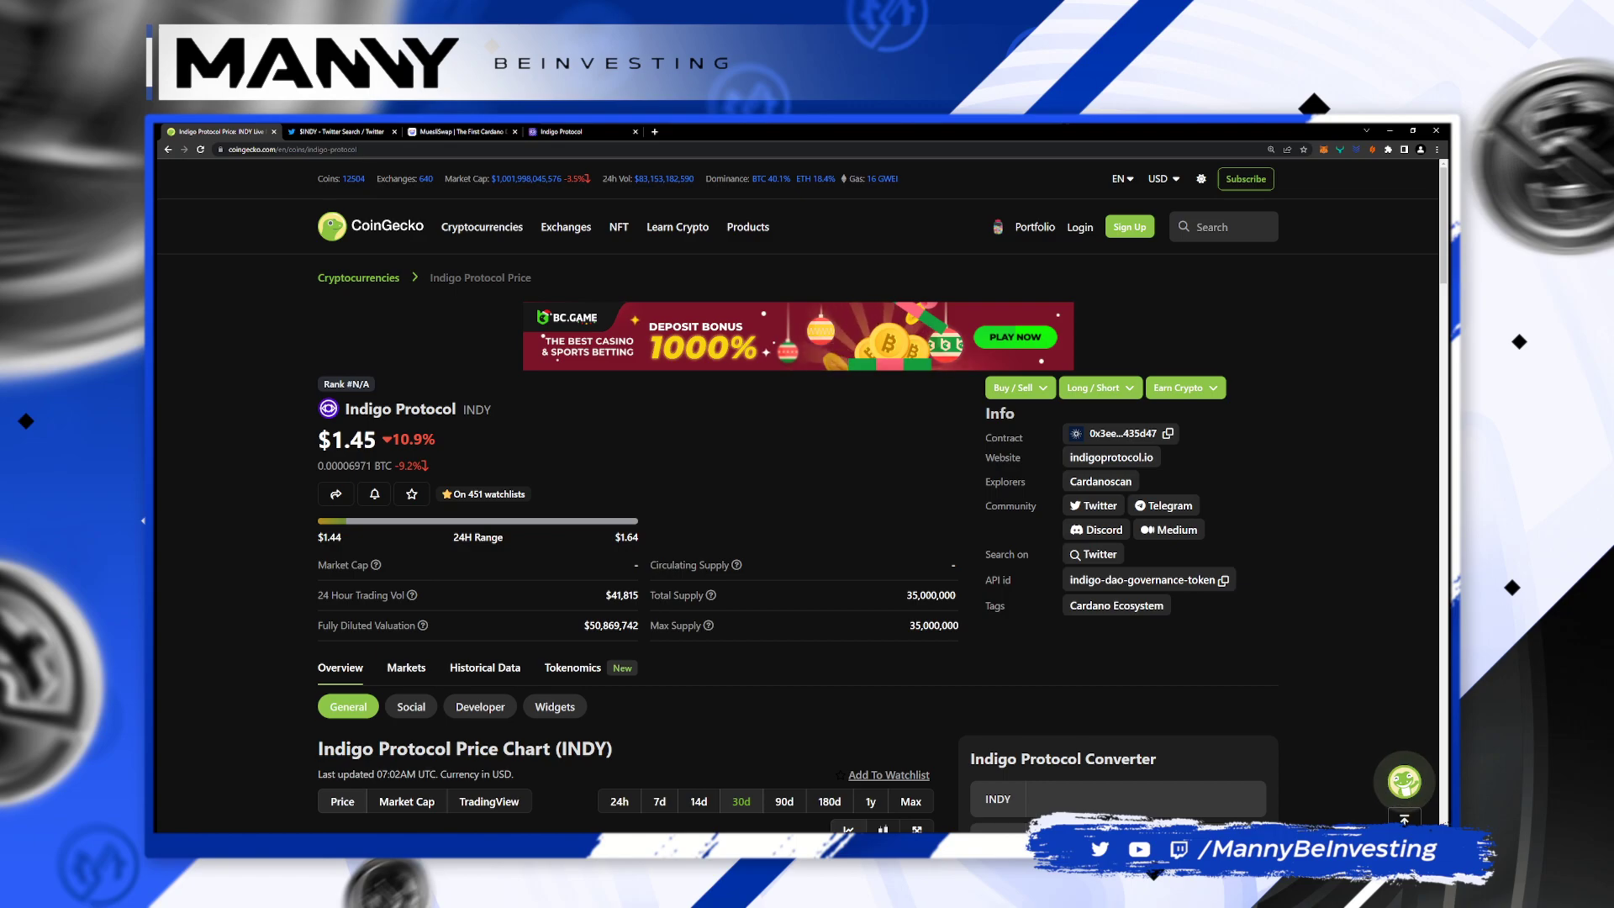
Step: Scroll to CoinGecko's 30-day INDY chart, sliding from about $2.20 to $1.45
{"action": "scroll", "coordinate": [798, 504], "scroll_direction": "down", "scroll_amount": 6}
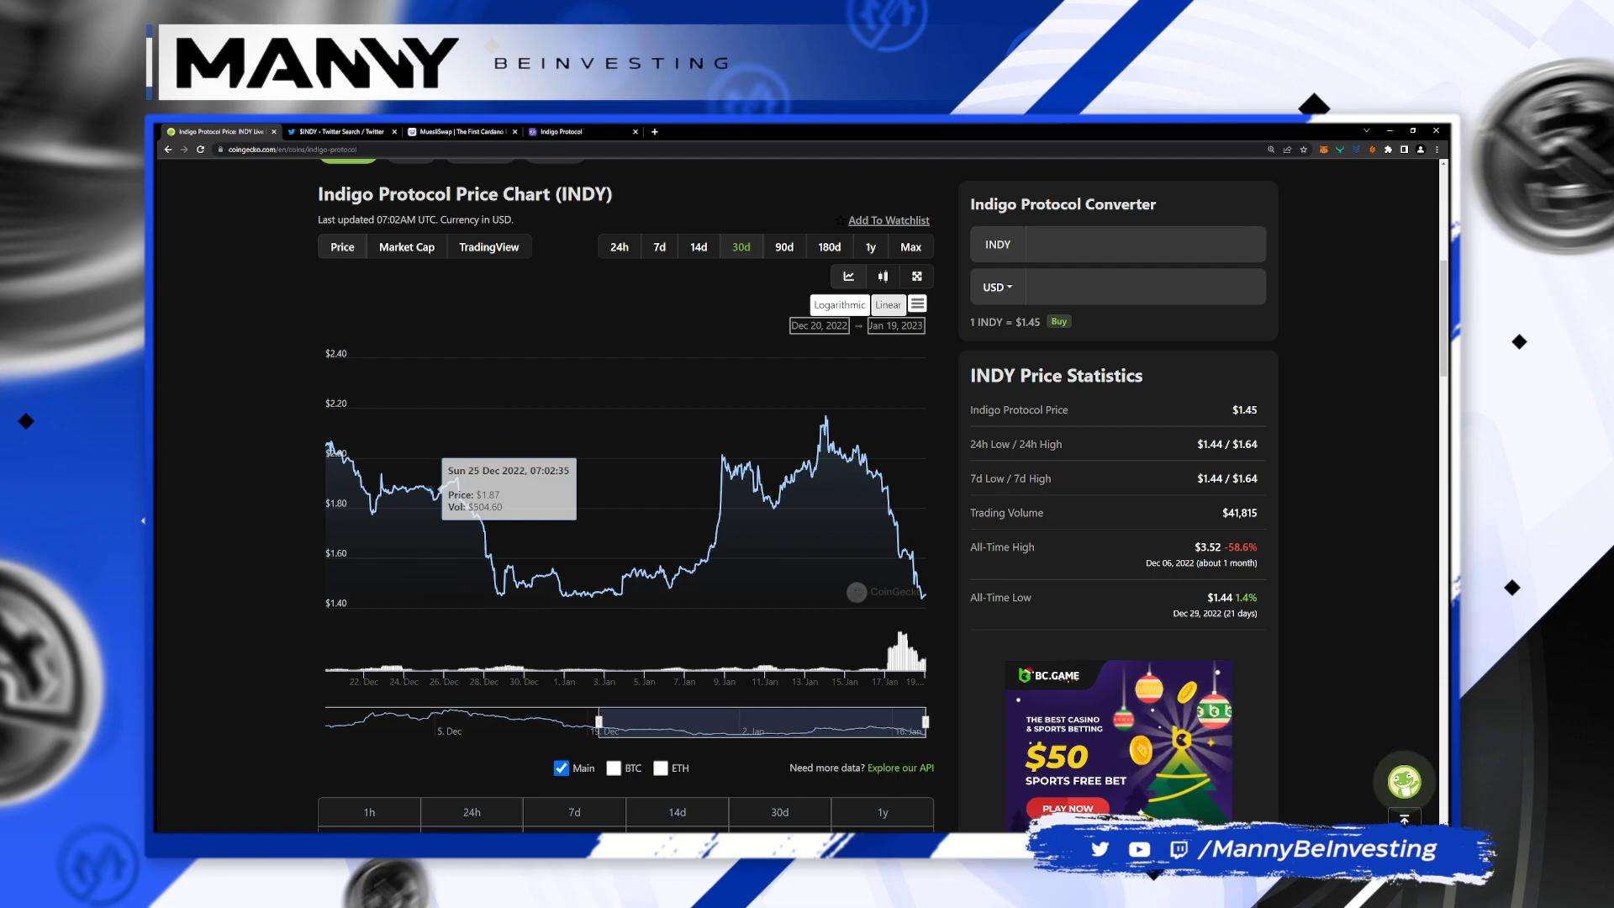
Step: Switch to MuesliSwap and open its Swap page, preset to trade ADA for MILK
{"action": "left_click", "coordinate": [458, 131]}
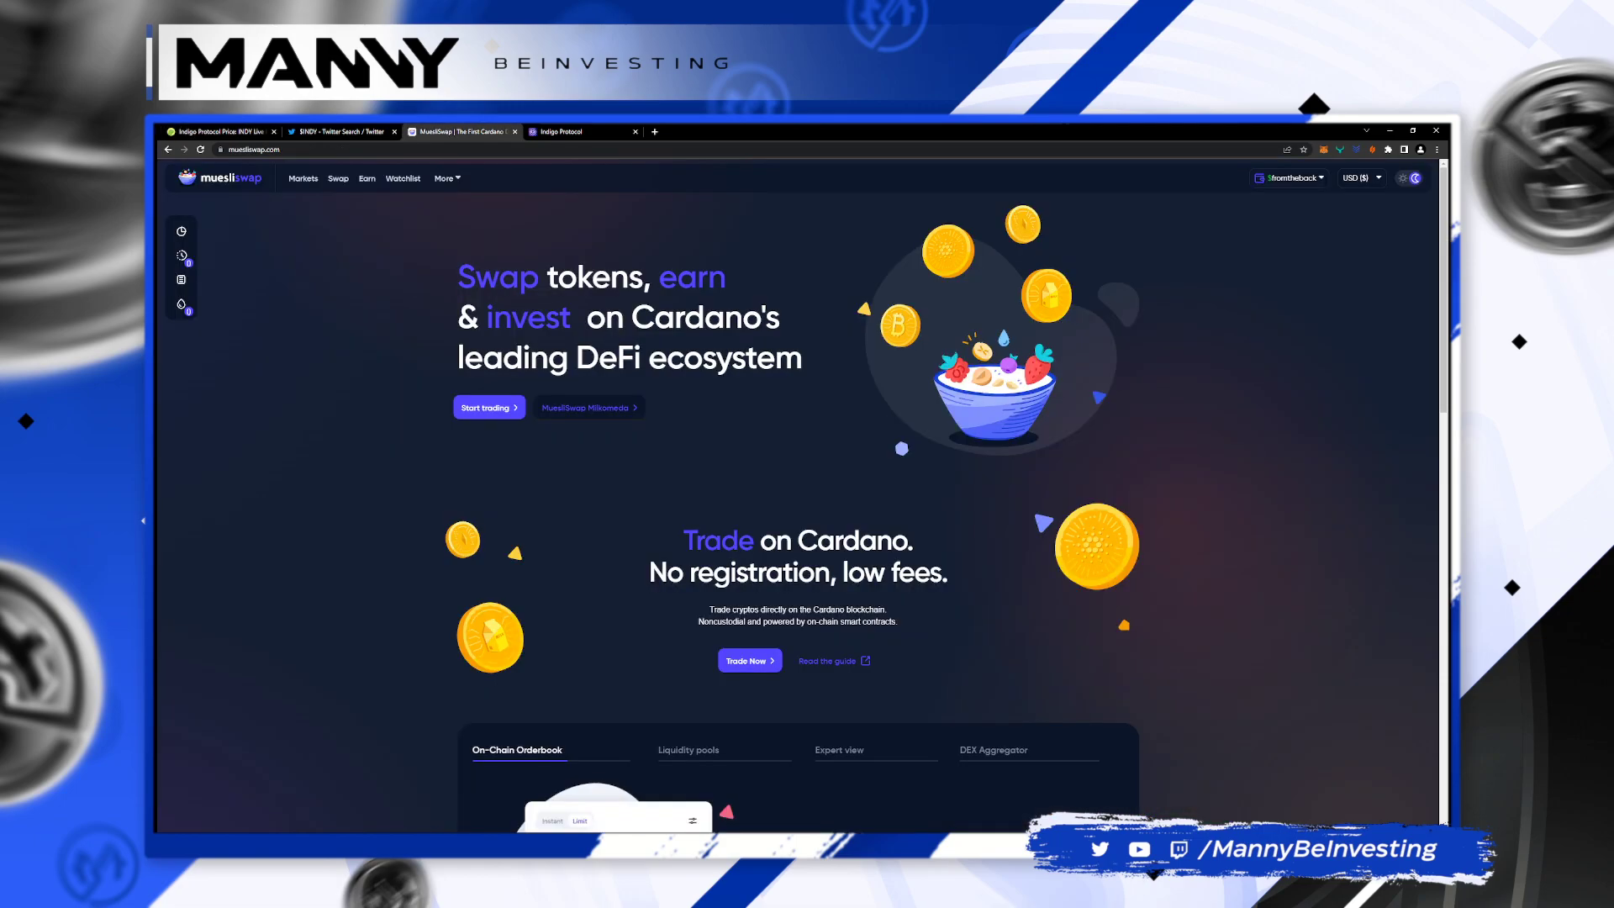
{"action": "left_click", "coordinate": [338, 178]}
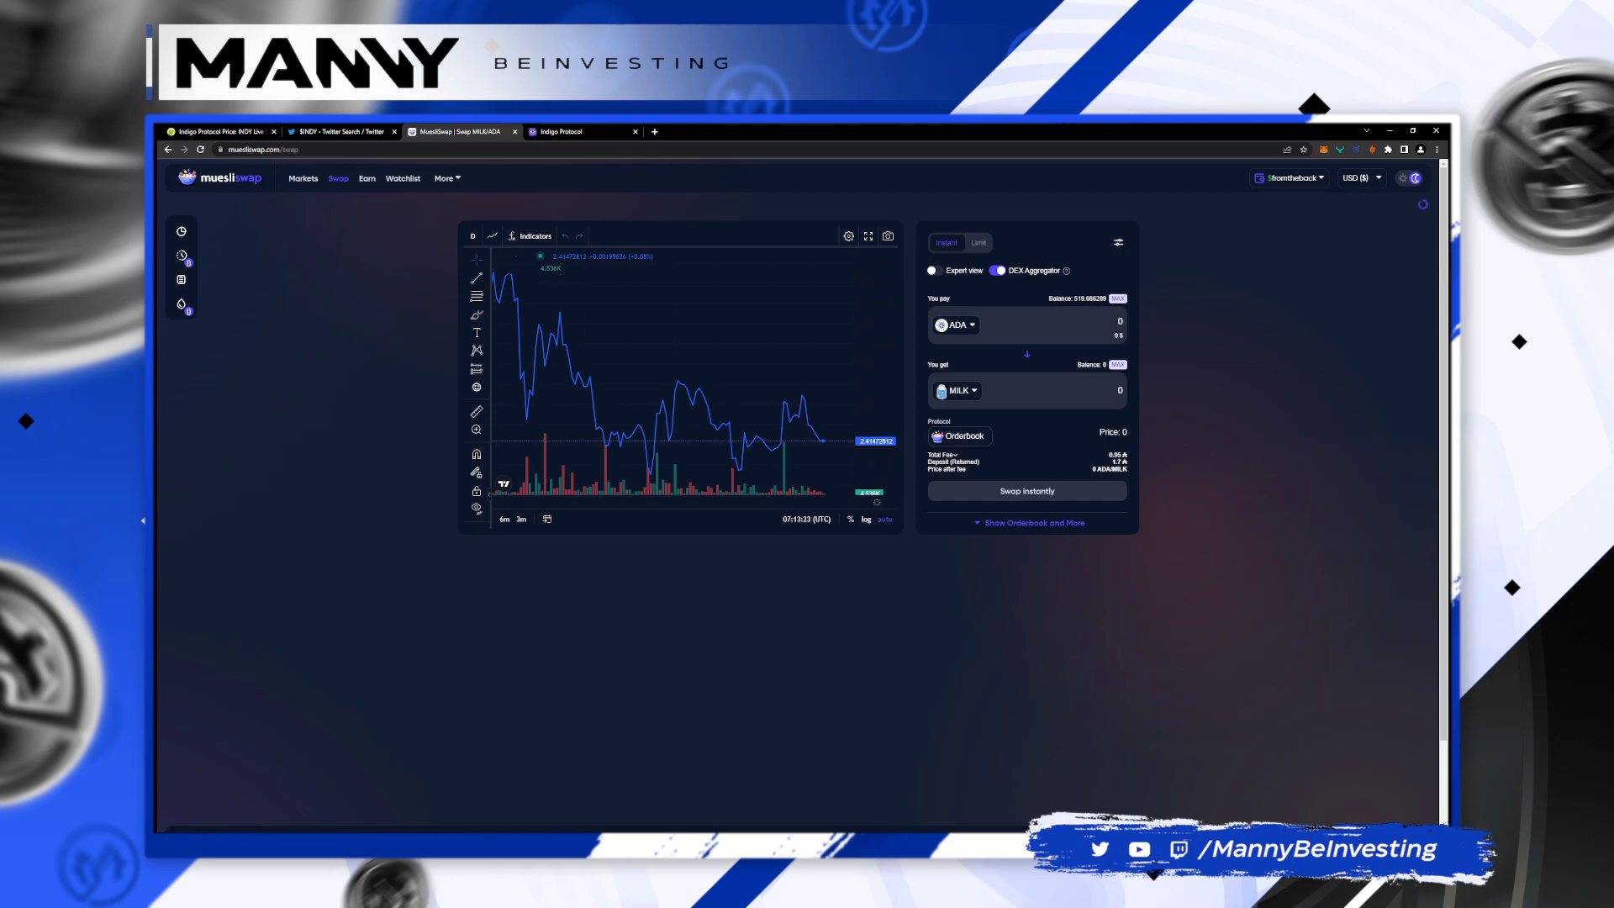
Step: Clear the ADA amount and pick INDY as the token to receive
{"action": "type", "text": "2"}
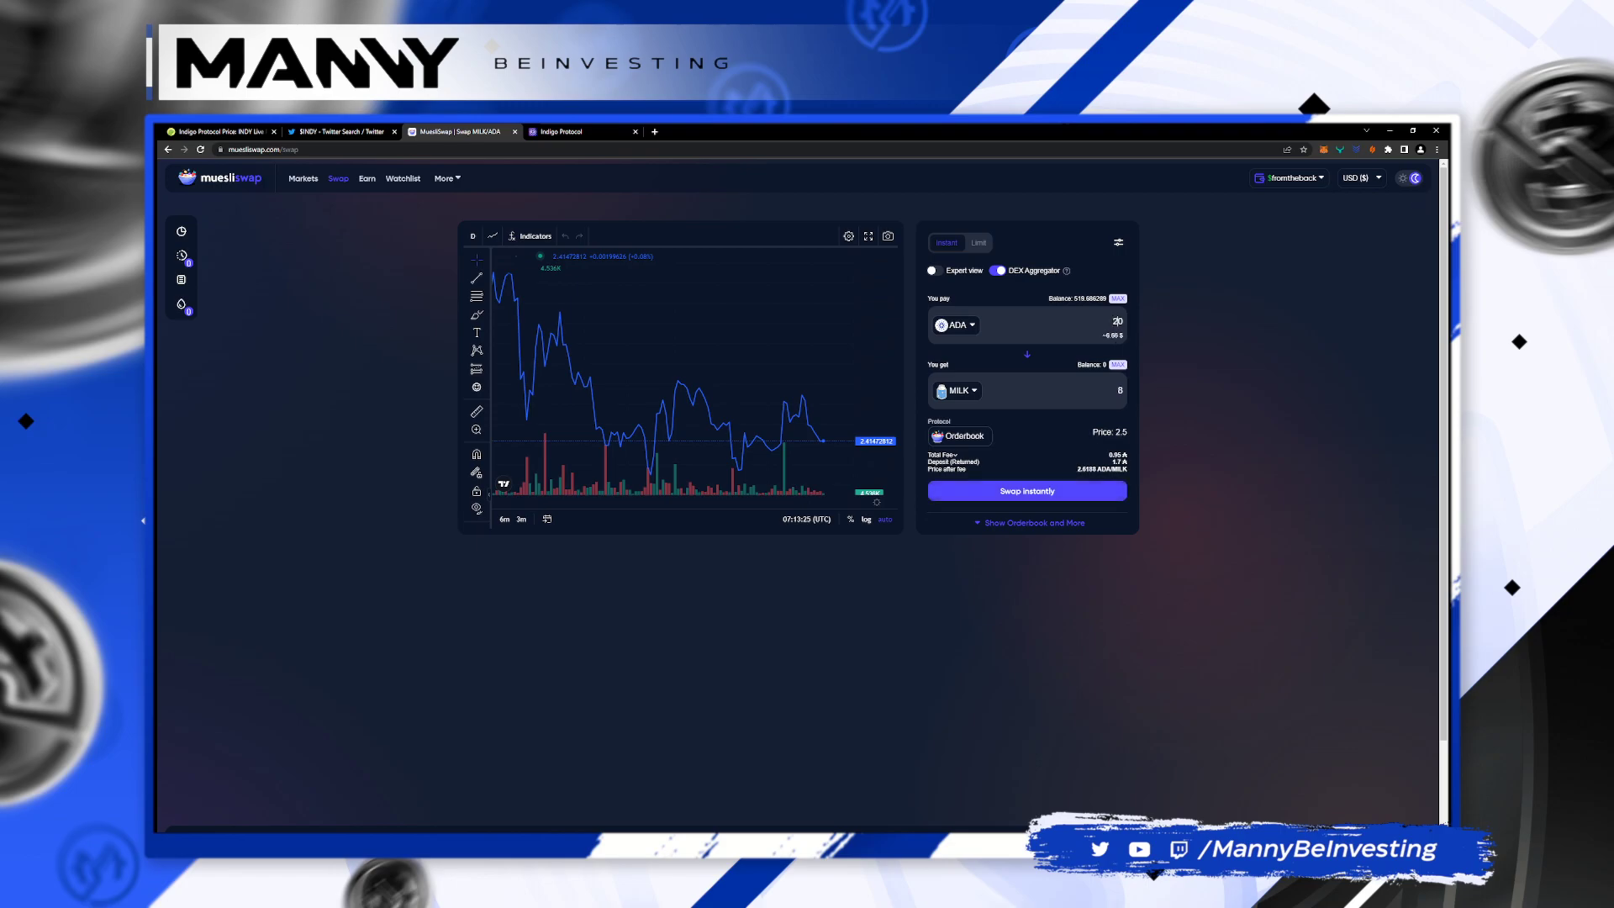
{"action": "key", "text": "BackSpace"}
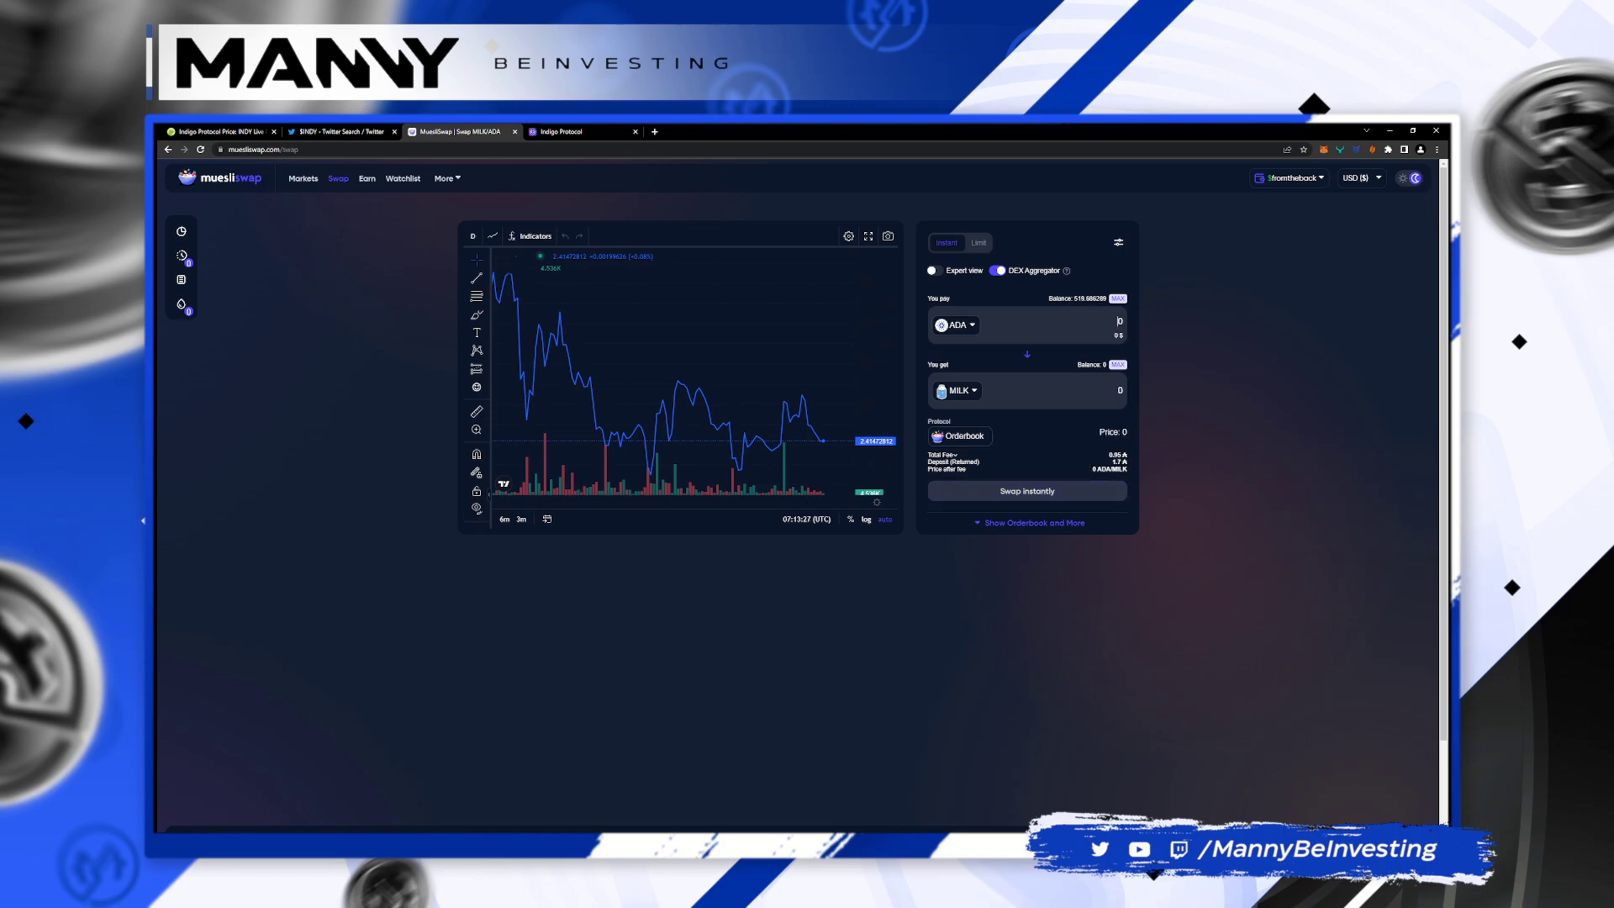
{"action": "left_click", "coordinate": [959, 390]}
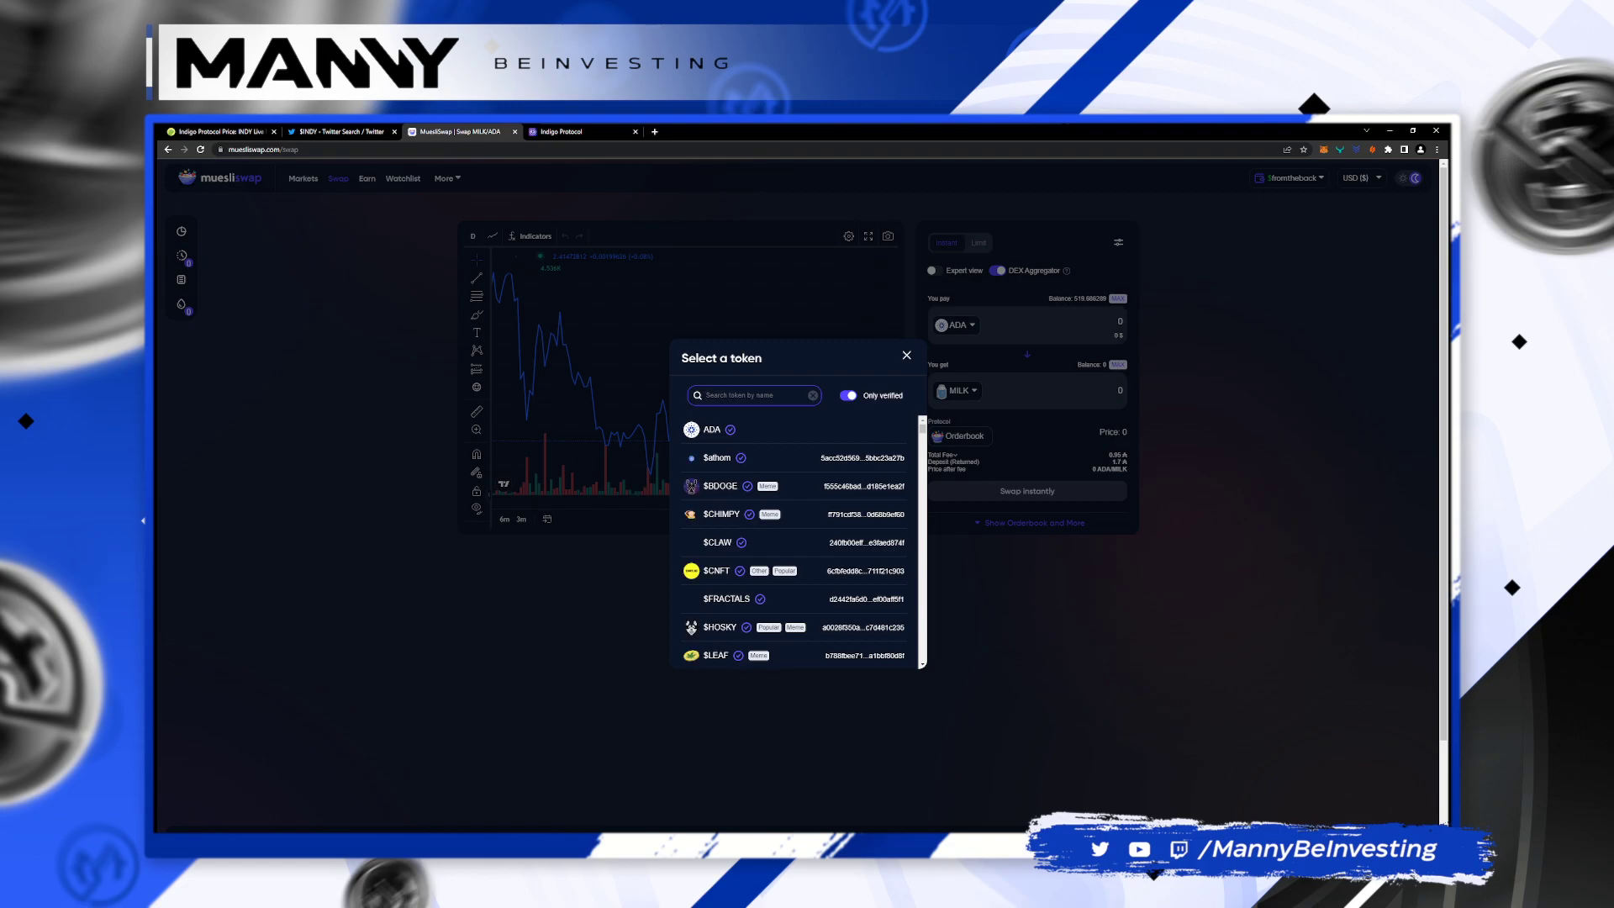
{"action": "type", "text": "indy"}
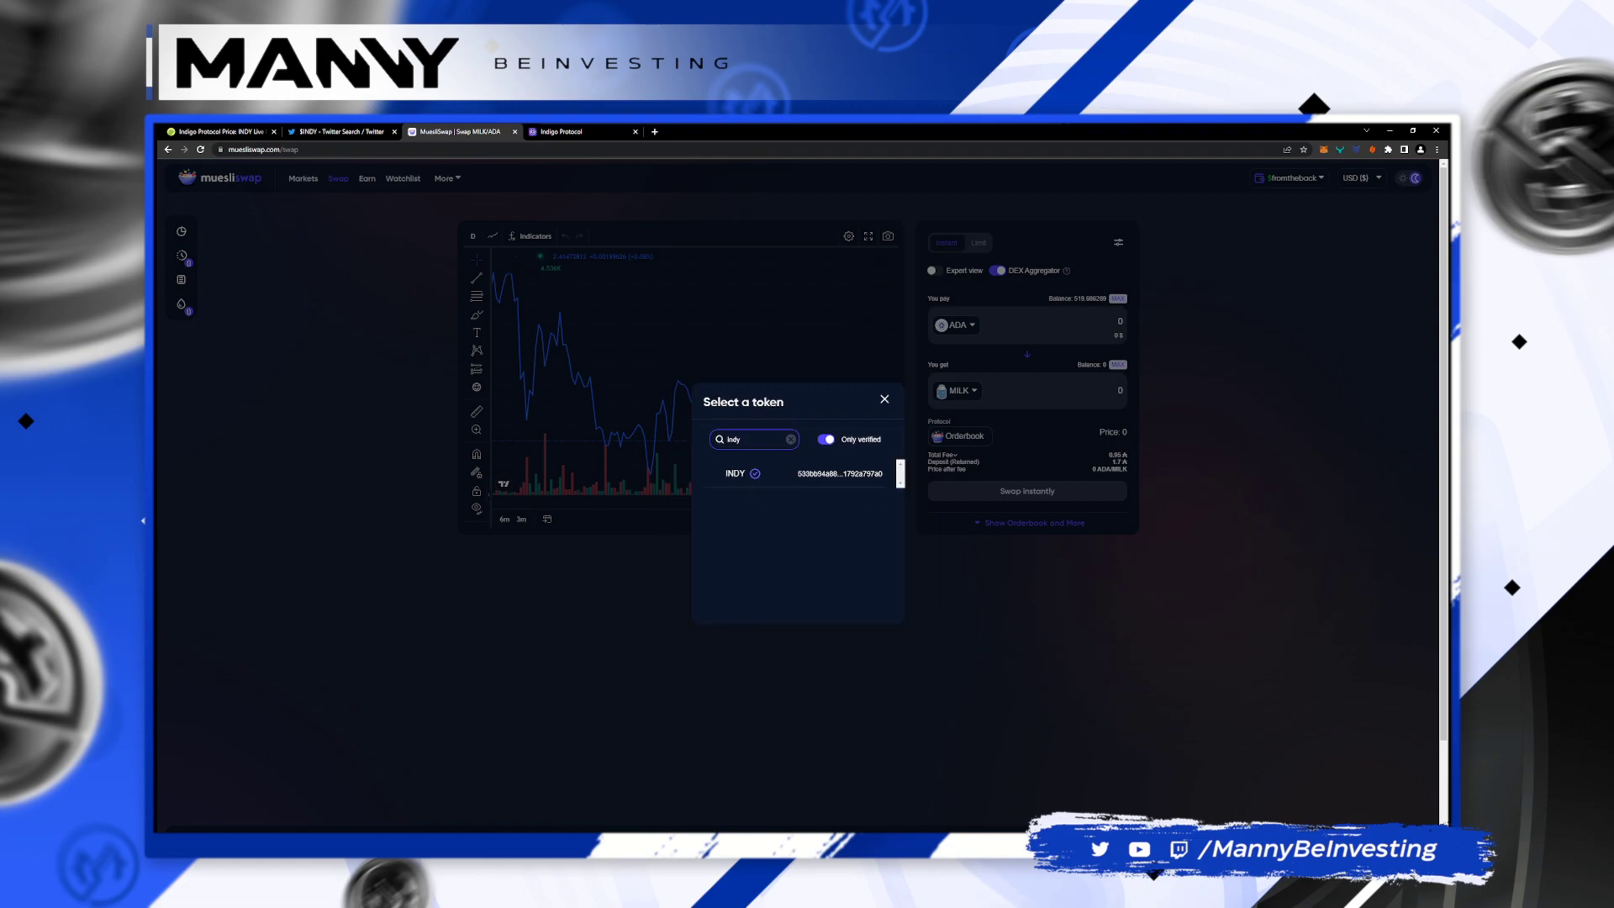
{"action": "key", "text": "Return"}
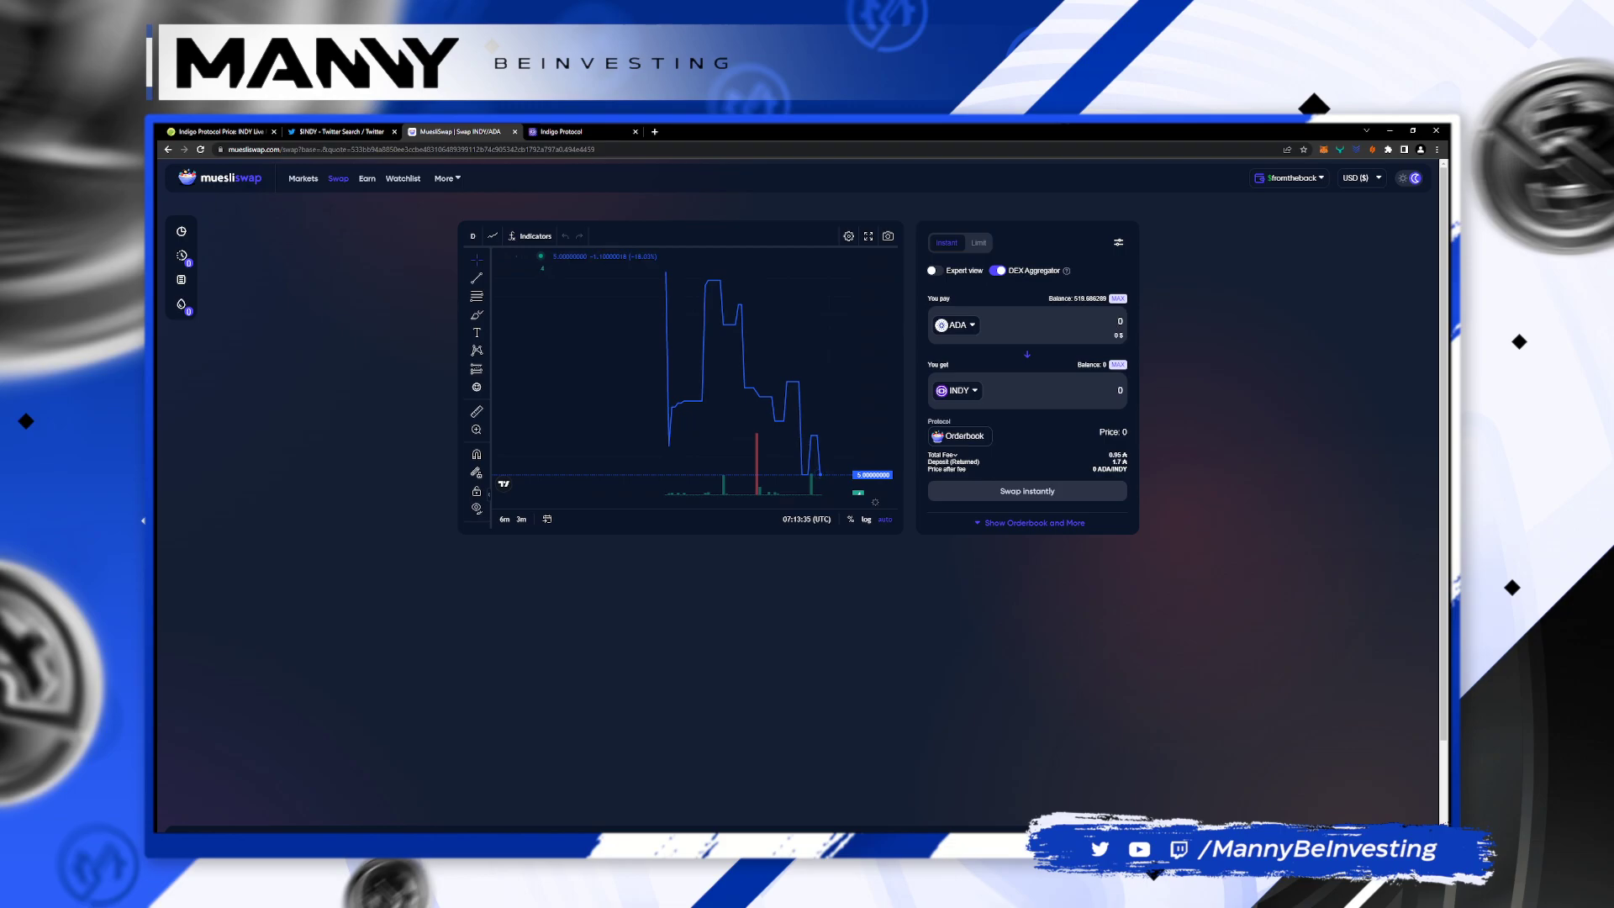
Step: Enter 265 ADA as the pay amount, quoting about 60.87 INDY
{"action": "type", "text": "260"}
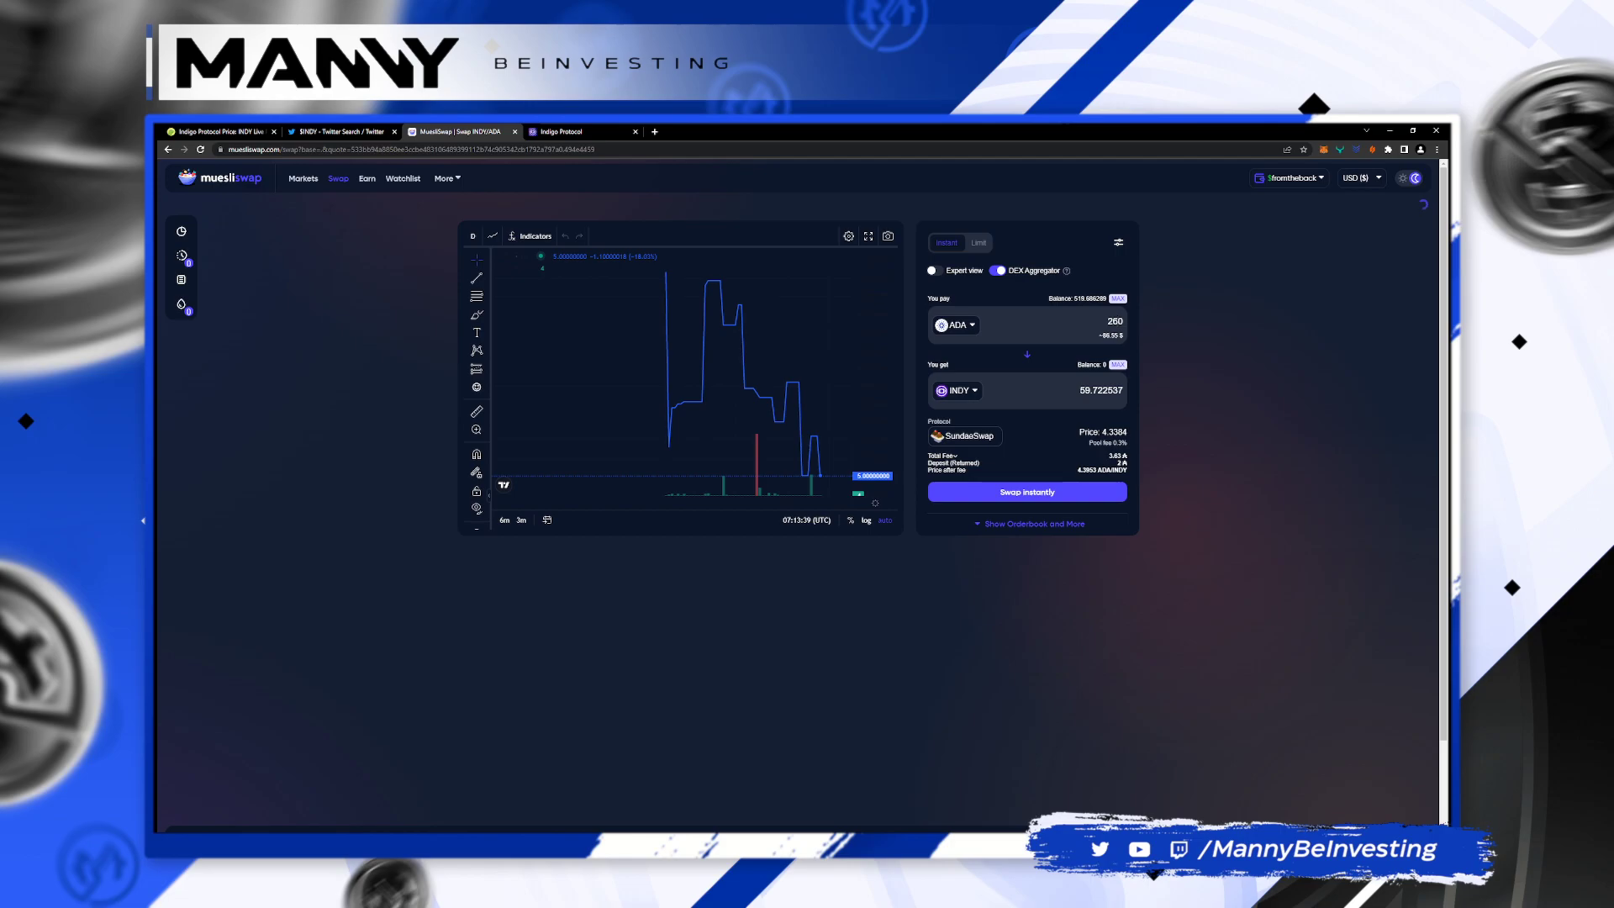
{"action": "key", "text": "BackSpace"}
{"action": "type", "text": "2"}
{"action": "key", "text": "BackSpace"}
{"action": "type", "text": "3"}
{"action": "key", "text": "BackSpace"}
{"action": "type", "text": "5"}
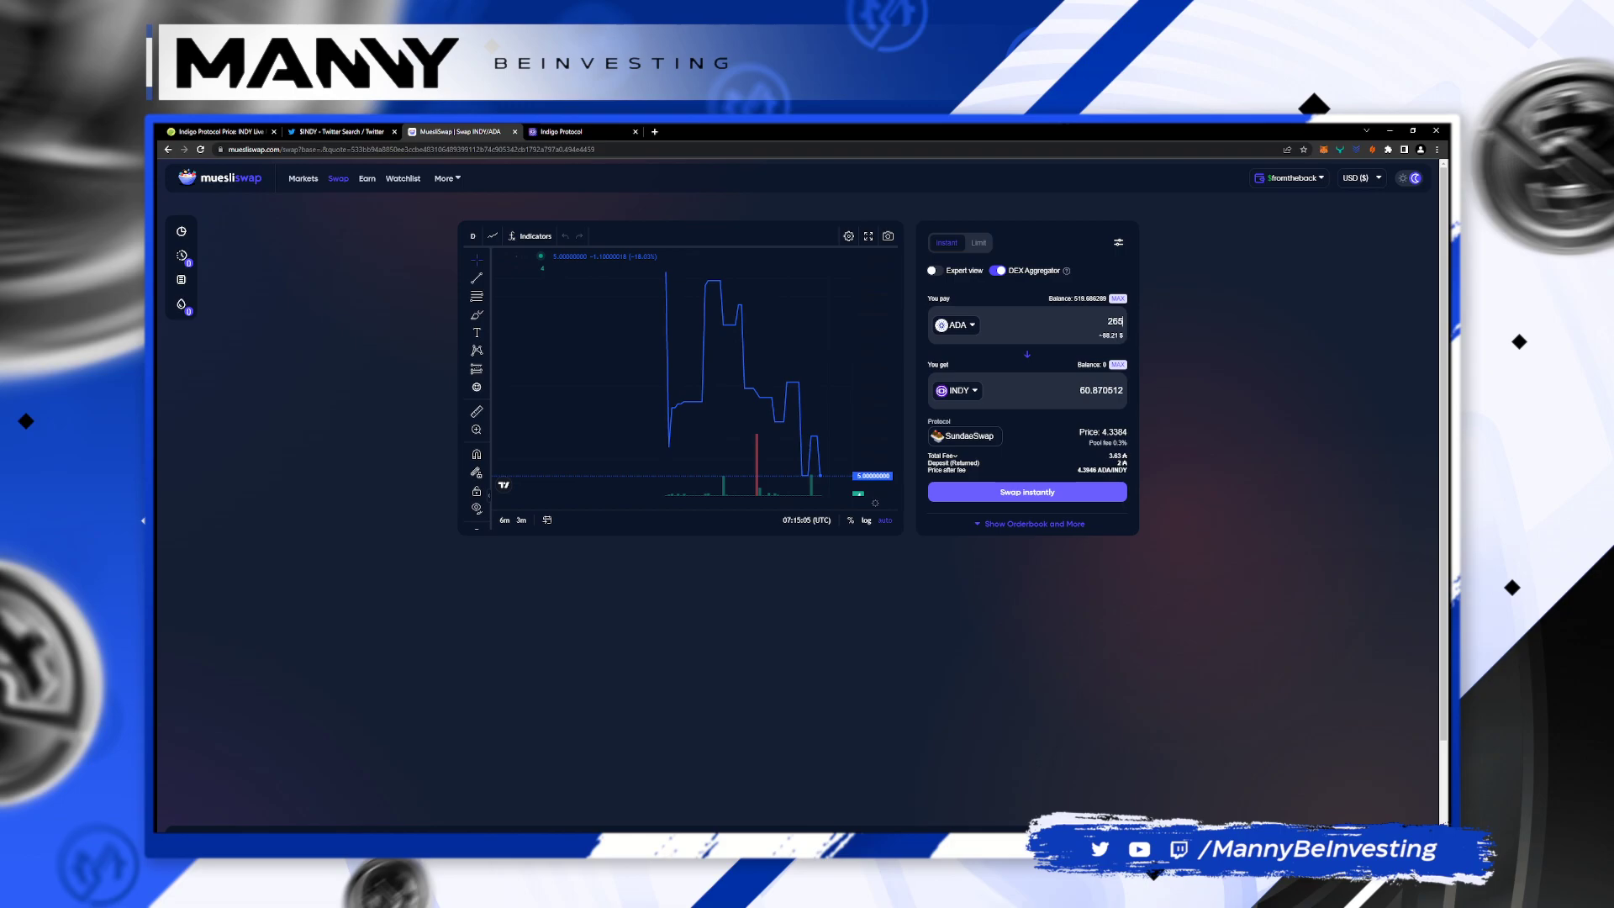
Step: Confirm and submit the 265 ADA to INDY trade, then switch to Indigo Protocol's governance page
{"action": "key", "text": "Return"}
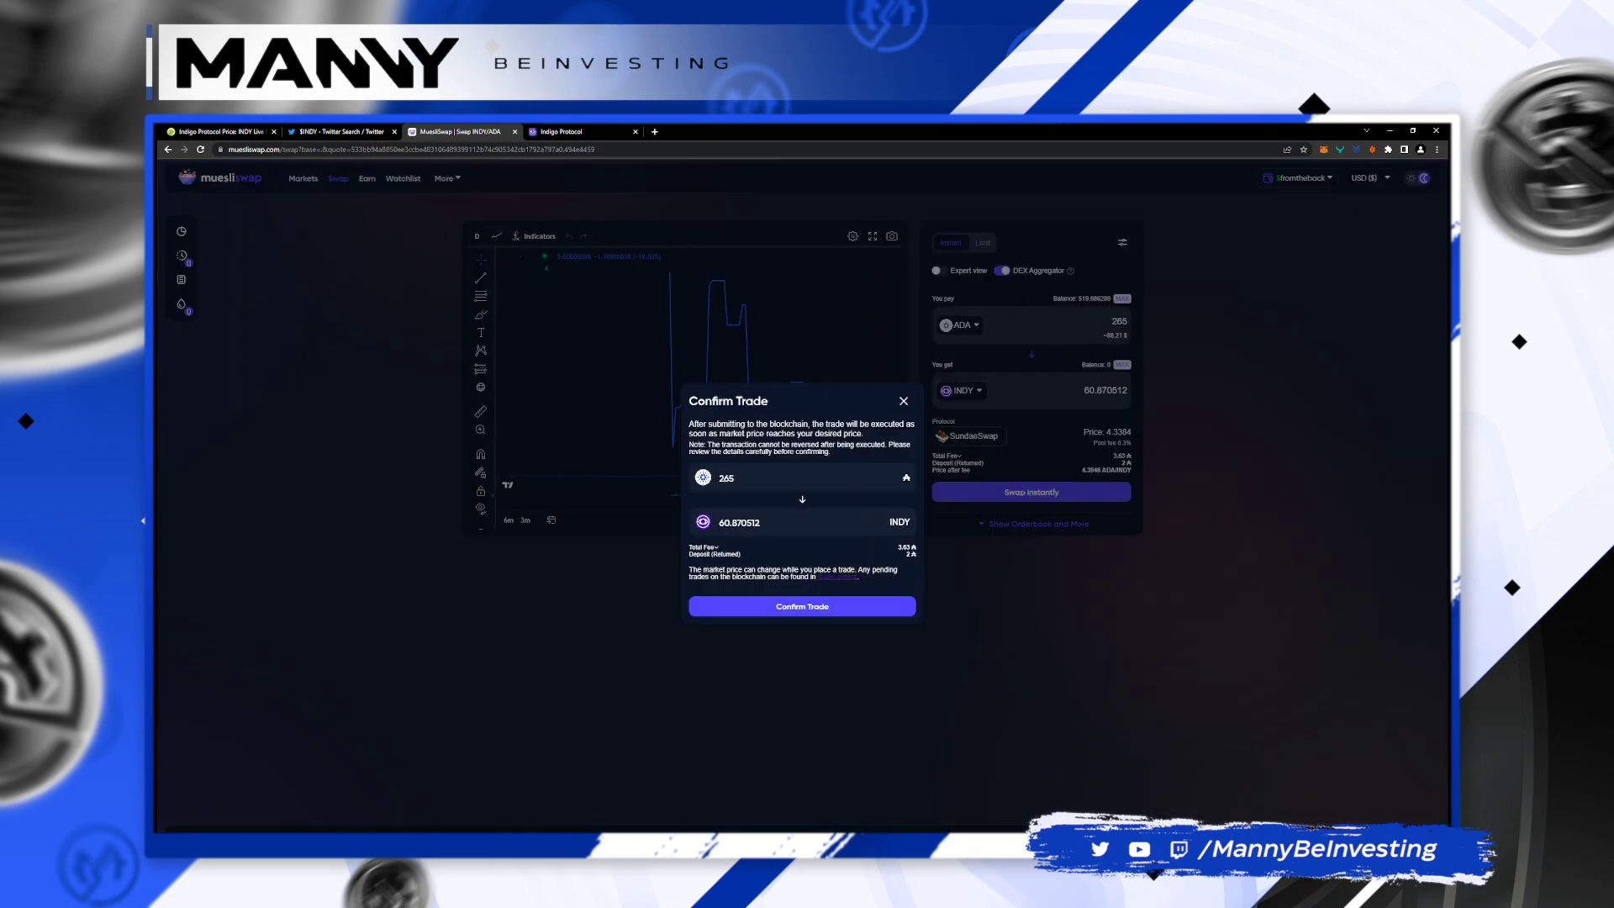
{"action": "key", "text": "Return"}
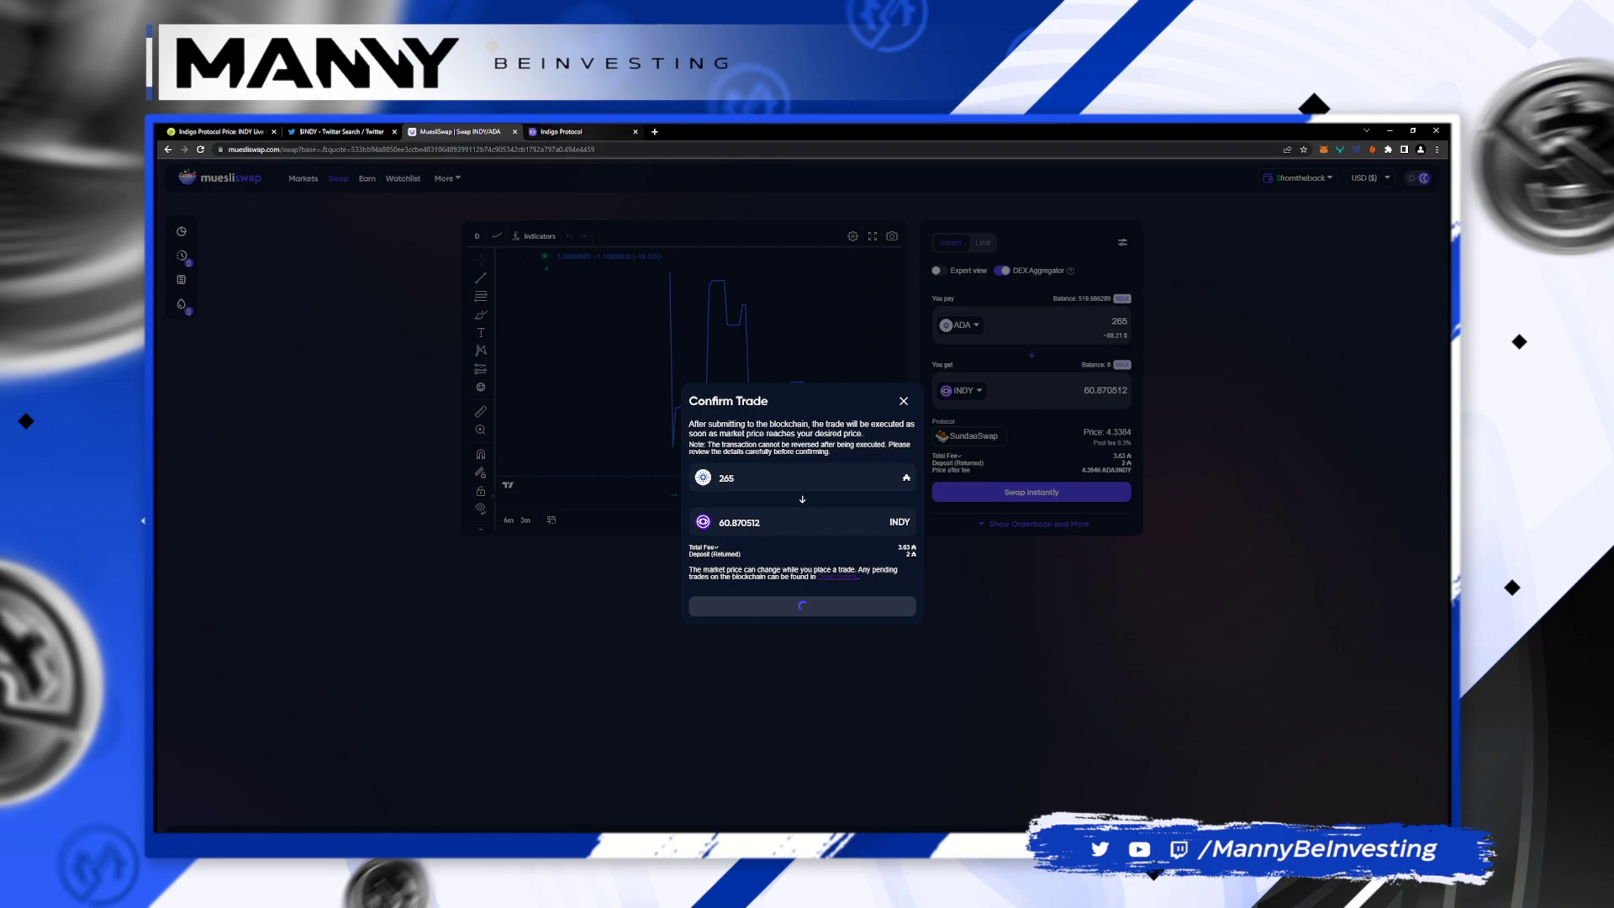
{"action": "key", "text": "ctrl+Tab"}
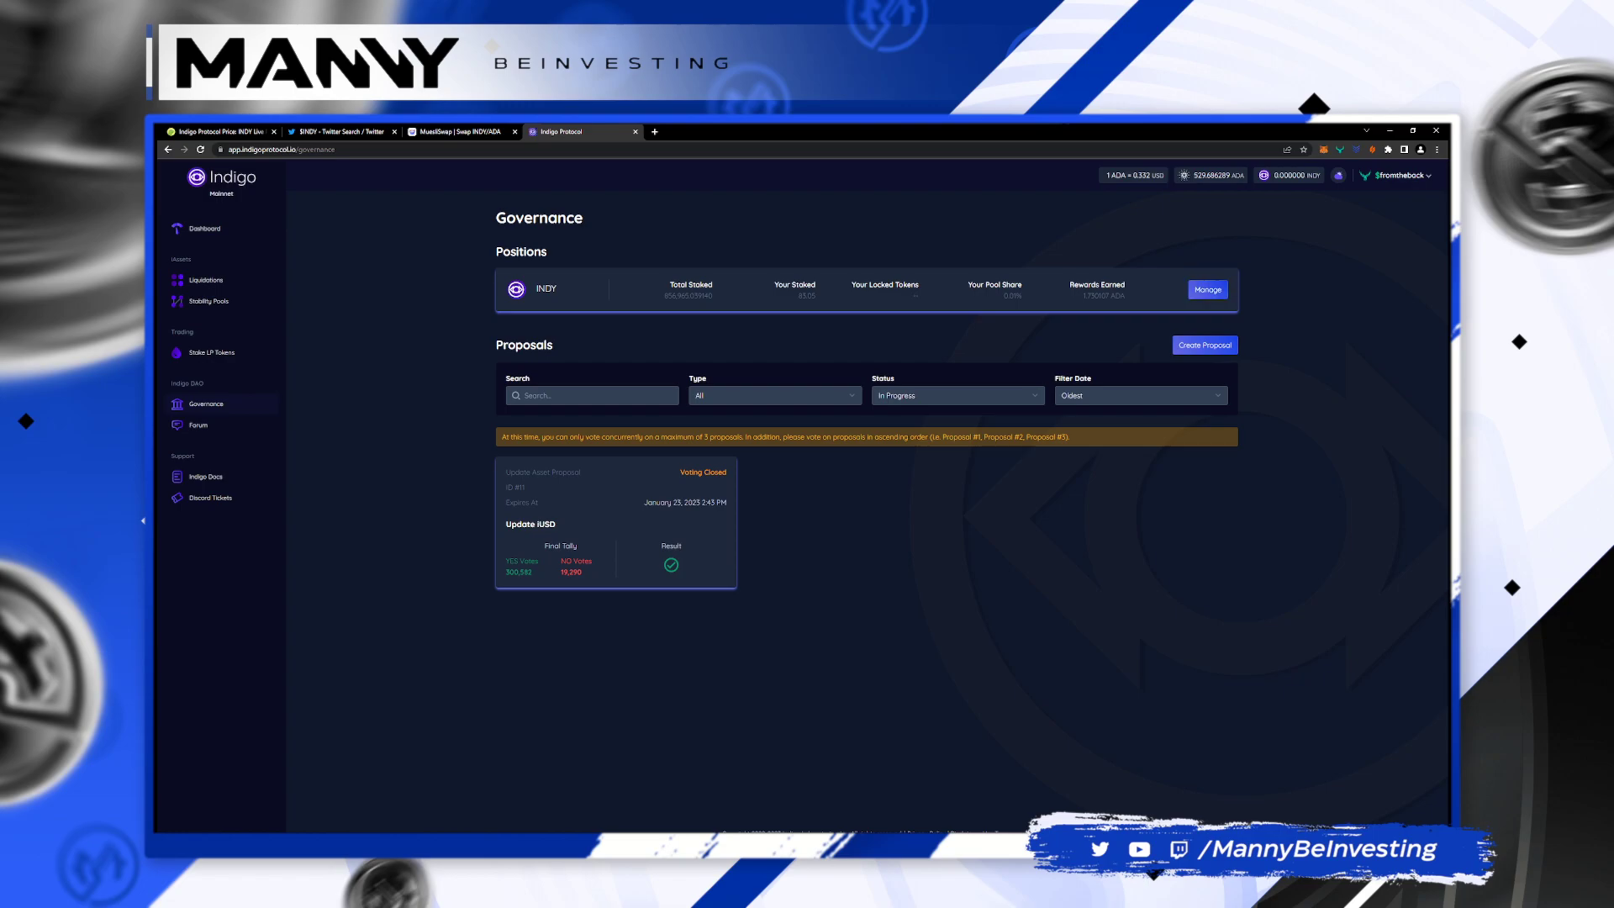
Step: Check the INDY position's claimable rewards (about 1.75 ADA, 1.38 INDY), then return to MuesliSwap
{"action": "left_click", "coordinate": [1208, 290]}
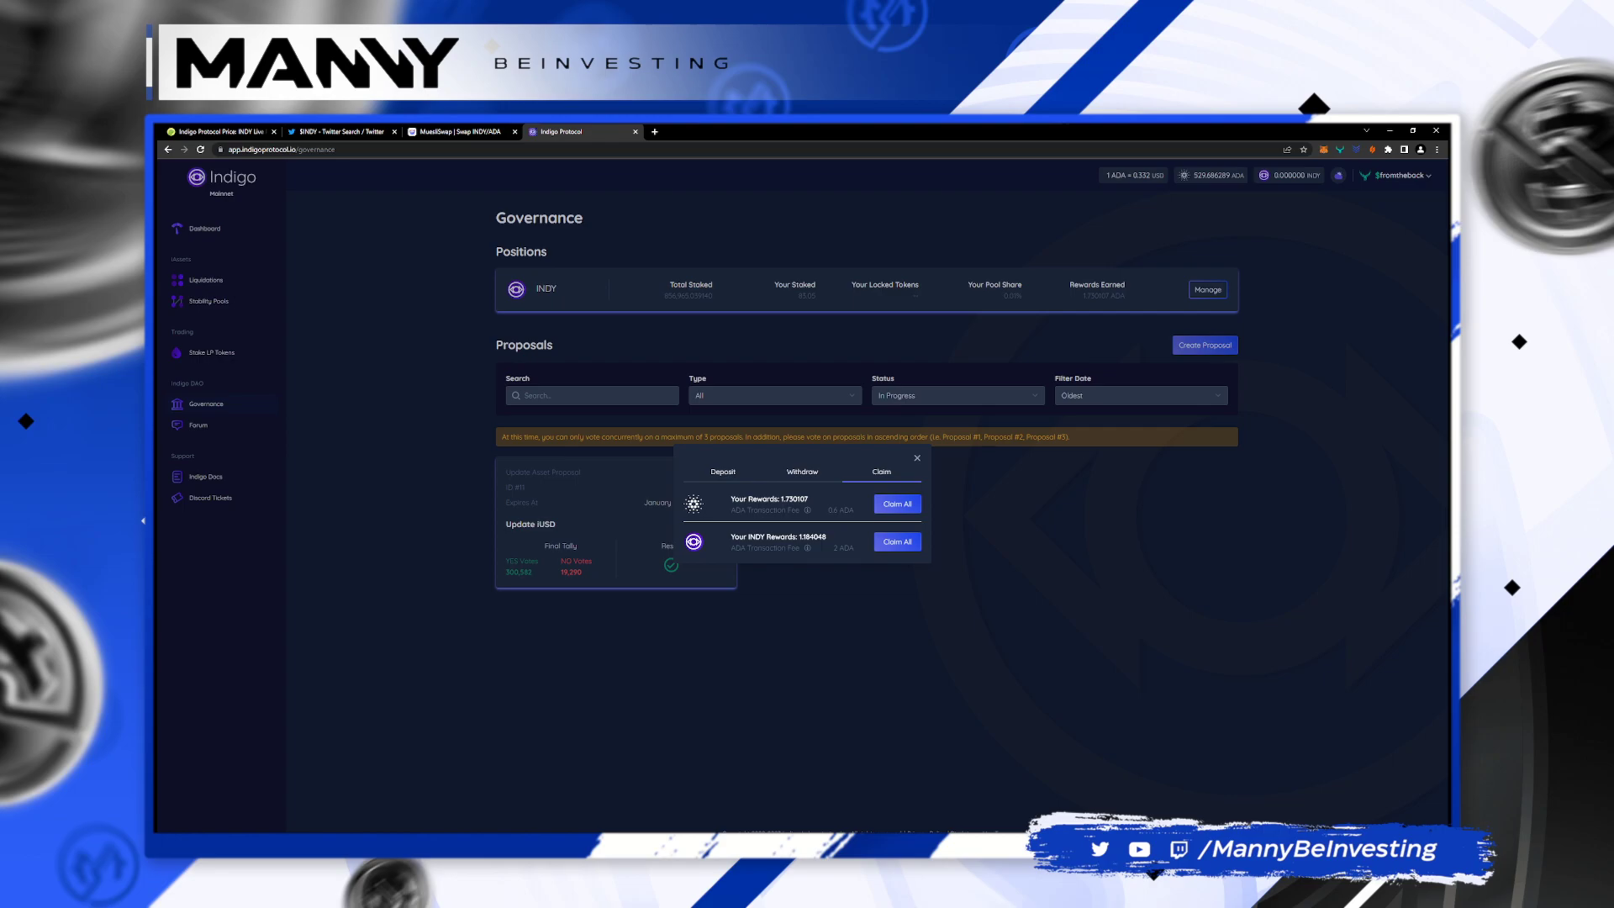
{"action": "left_click", "coordinate": [917, 459]}
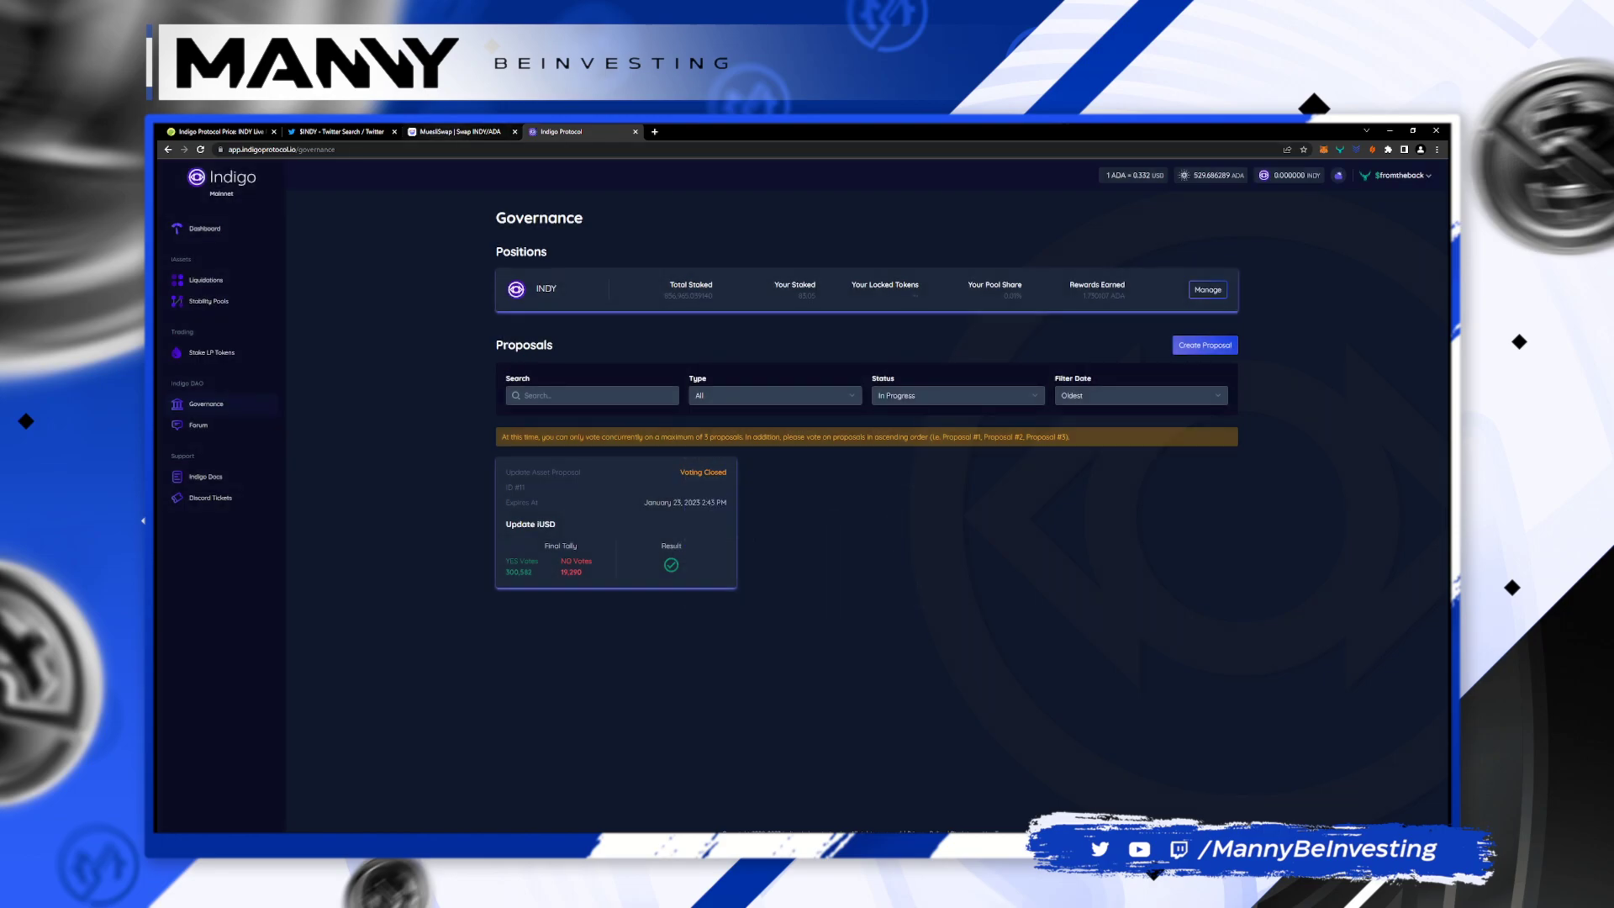
{"action": "left_click", "coordinate": [454, 132]}
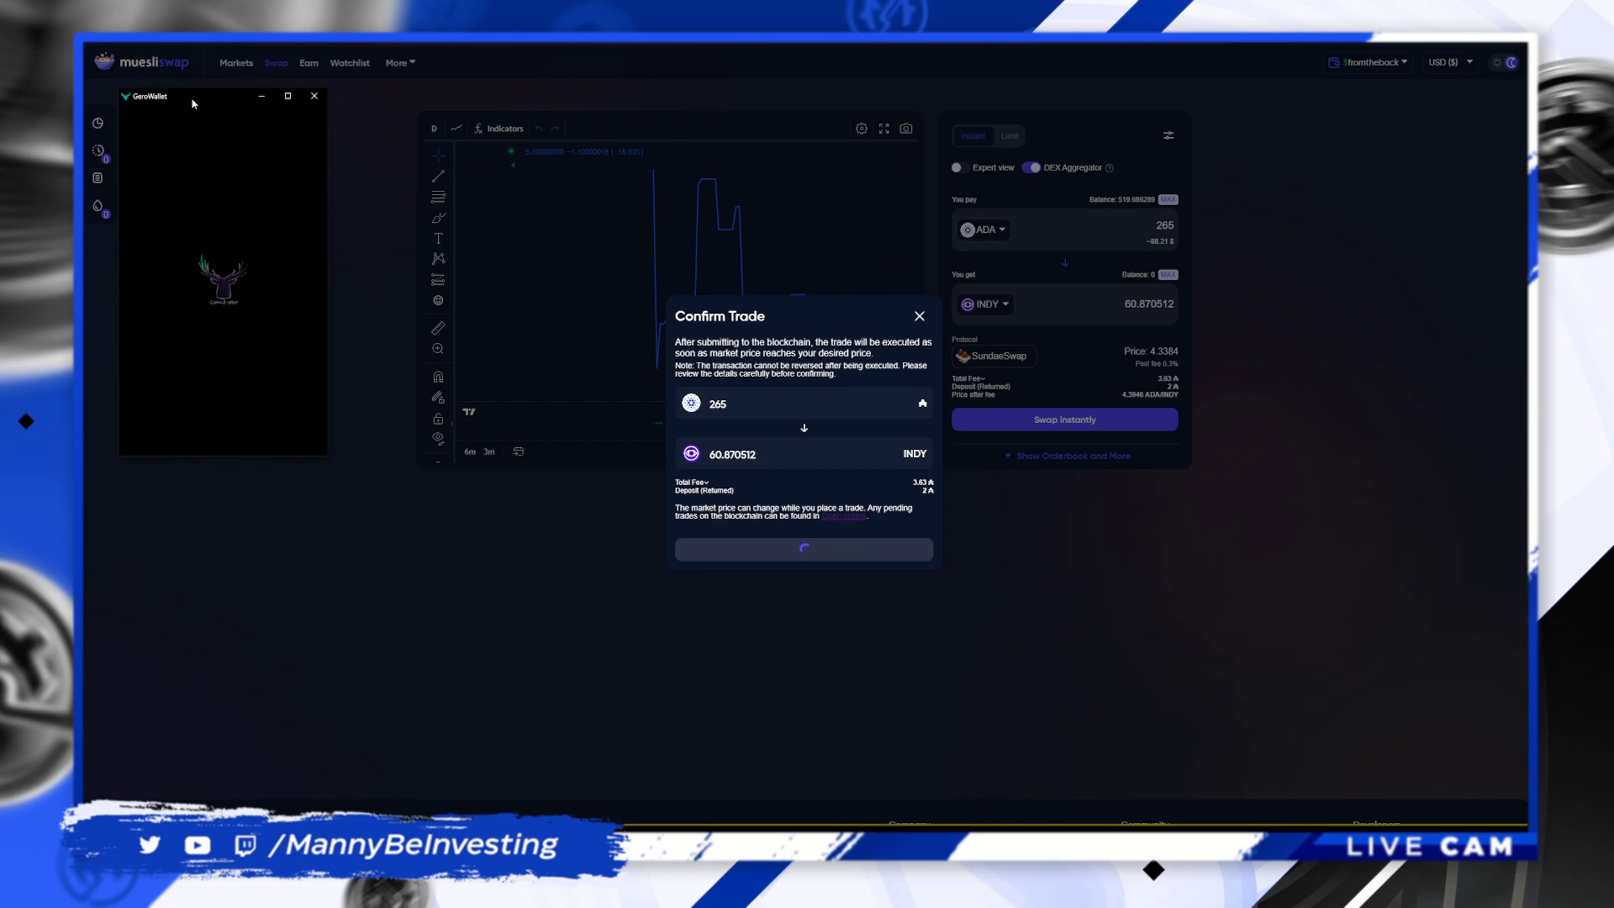
Step: Move the GeroWallet Confirm Swap popup (about 270.85 ADA plus 0.22 ADA fee) beside the trade
{"action": "left_click_drag", "start_coordinate": [192, 103], "coordinate": [240, 111]}
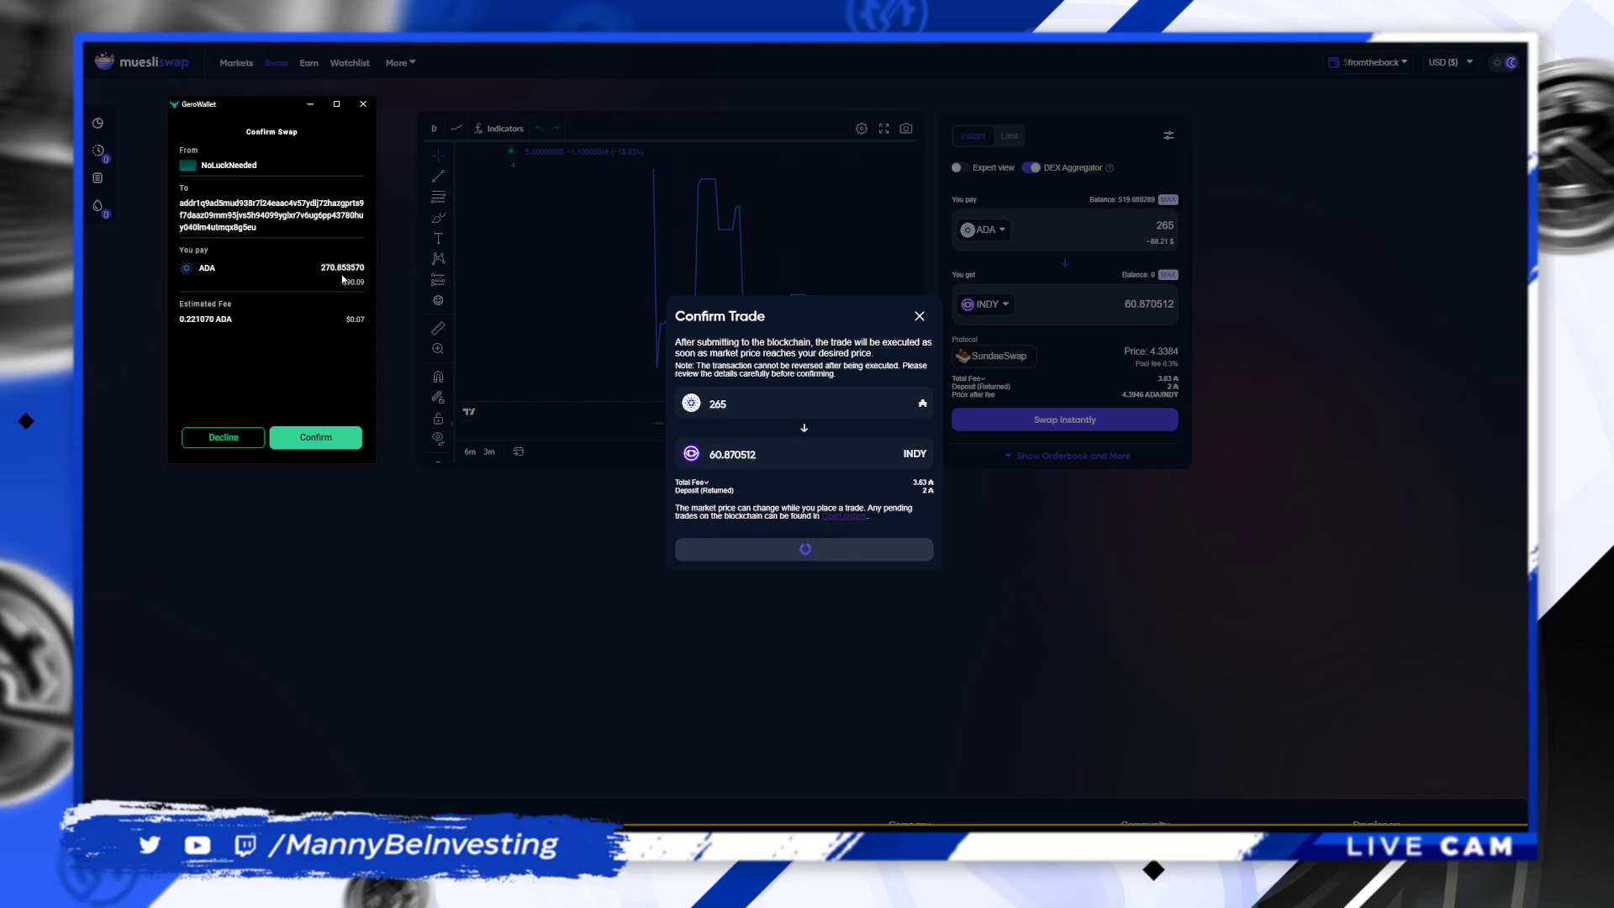
Step: Approve the swap in GeroWallet and sign it with the wallet password
{"action": "left_click", "coordinate": [325, 439]}
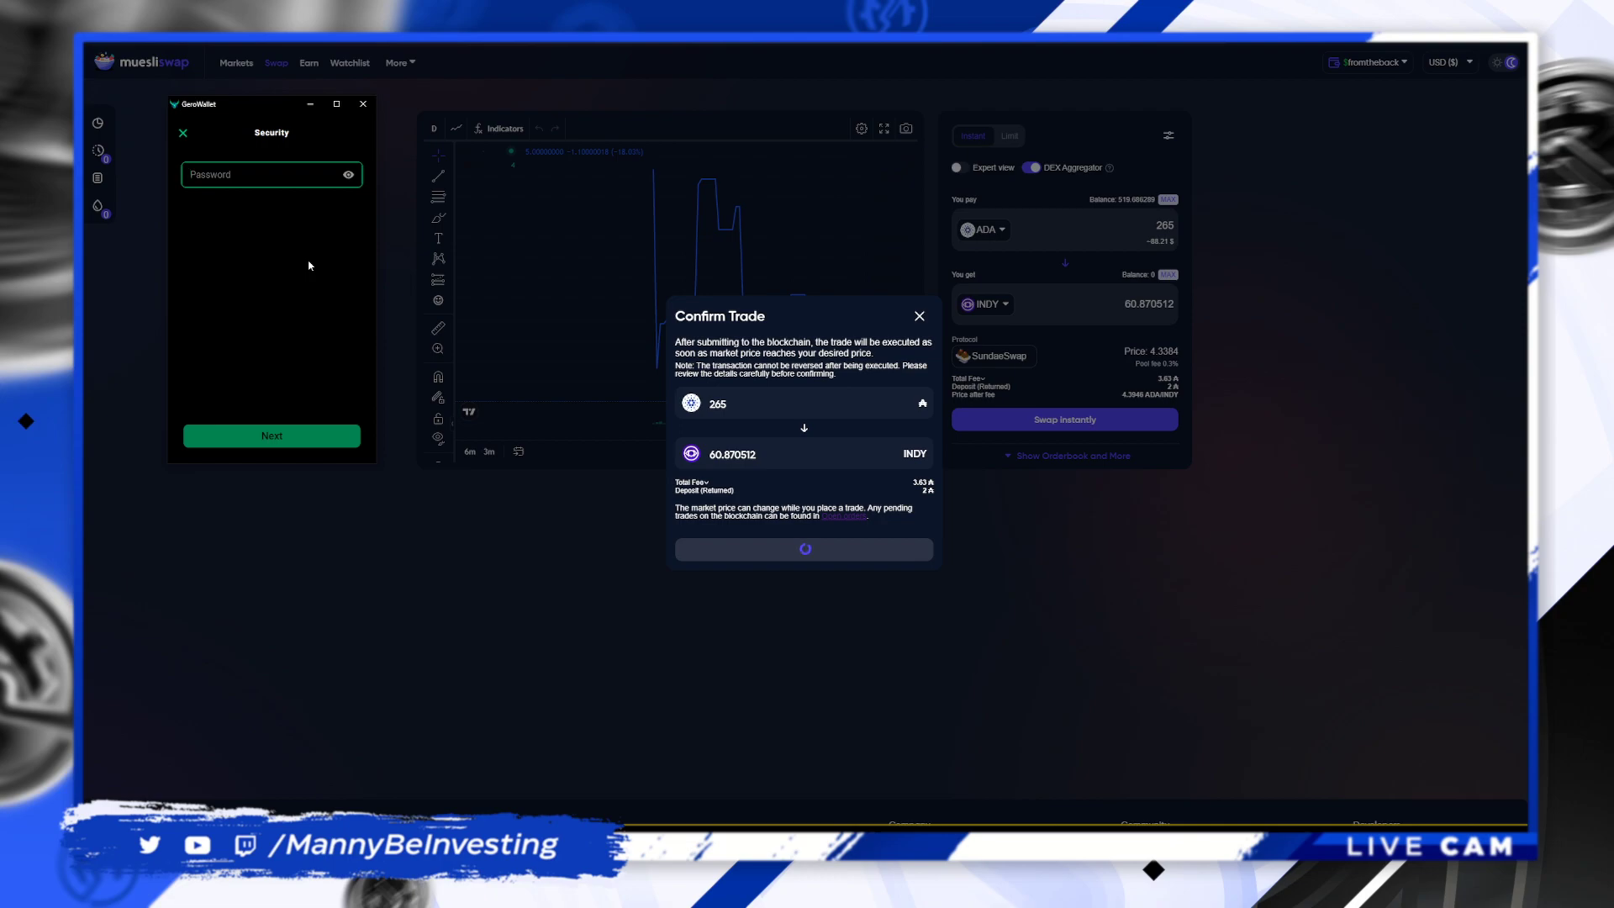
{"action": "type", "text": "****"}
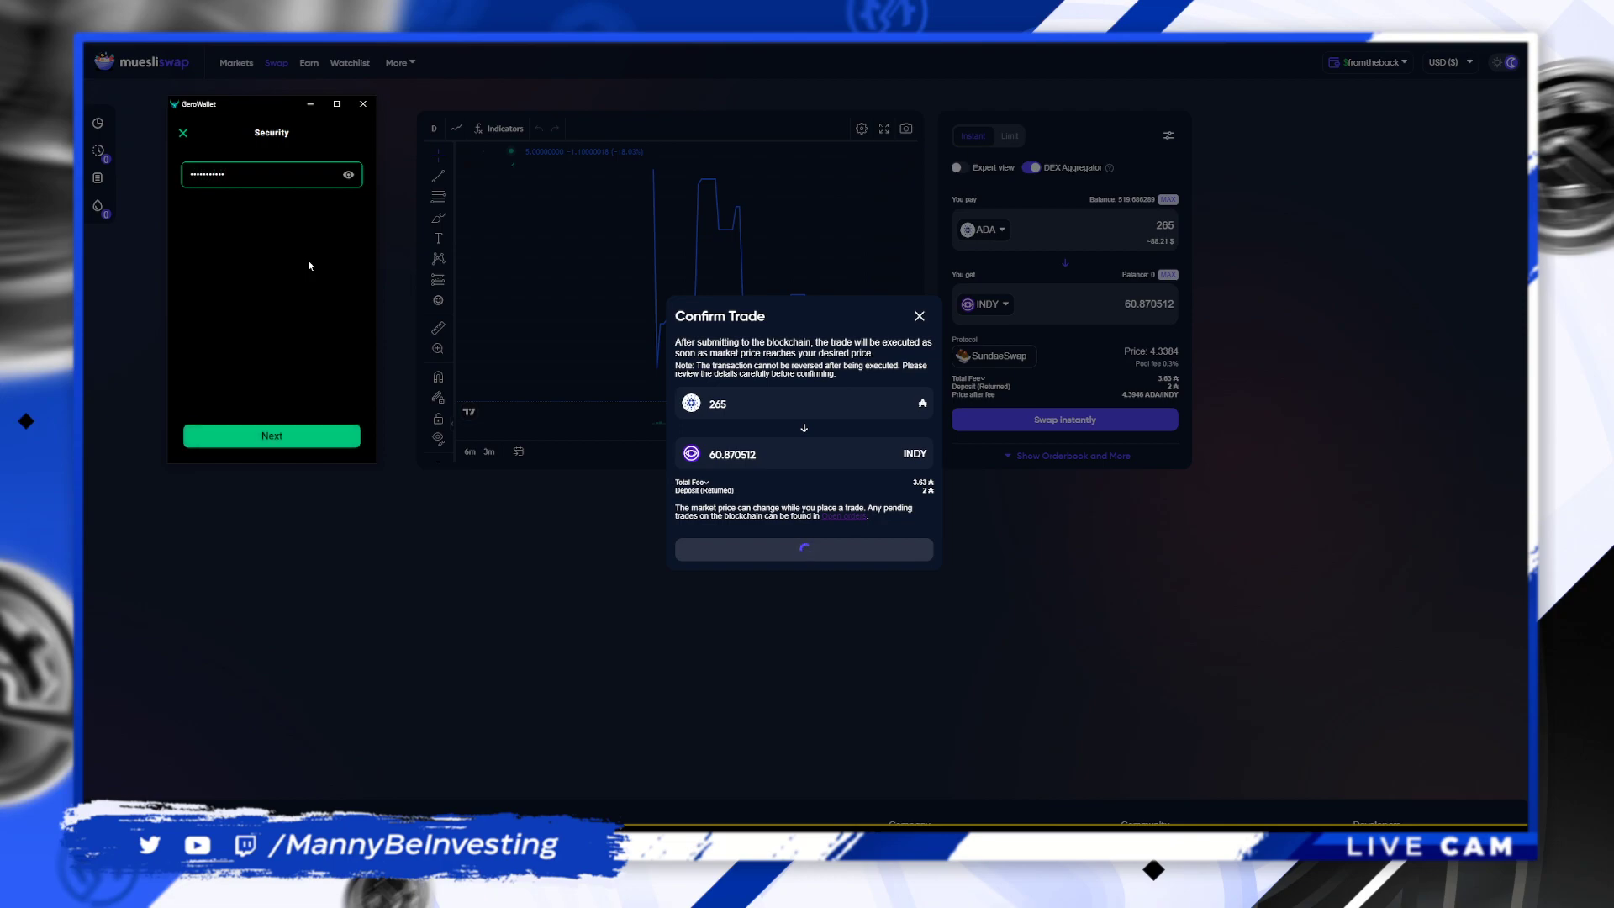
{"action": "left_click", "coordinate": [302, 435]}
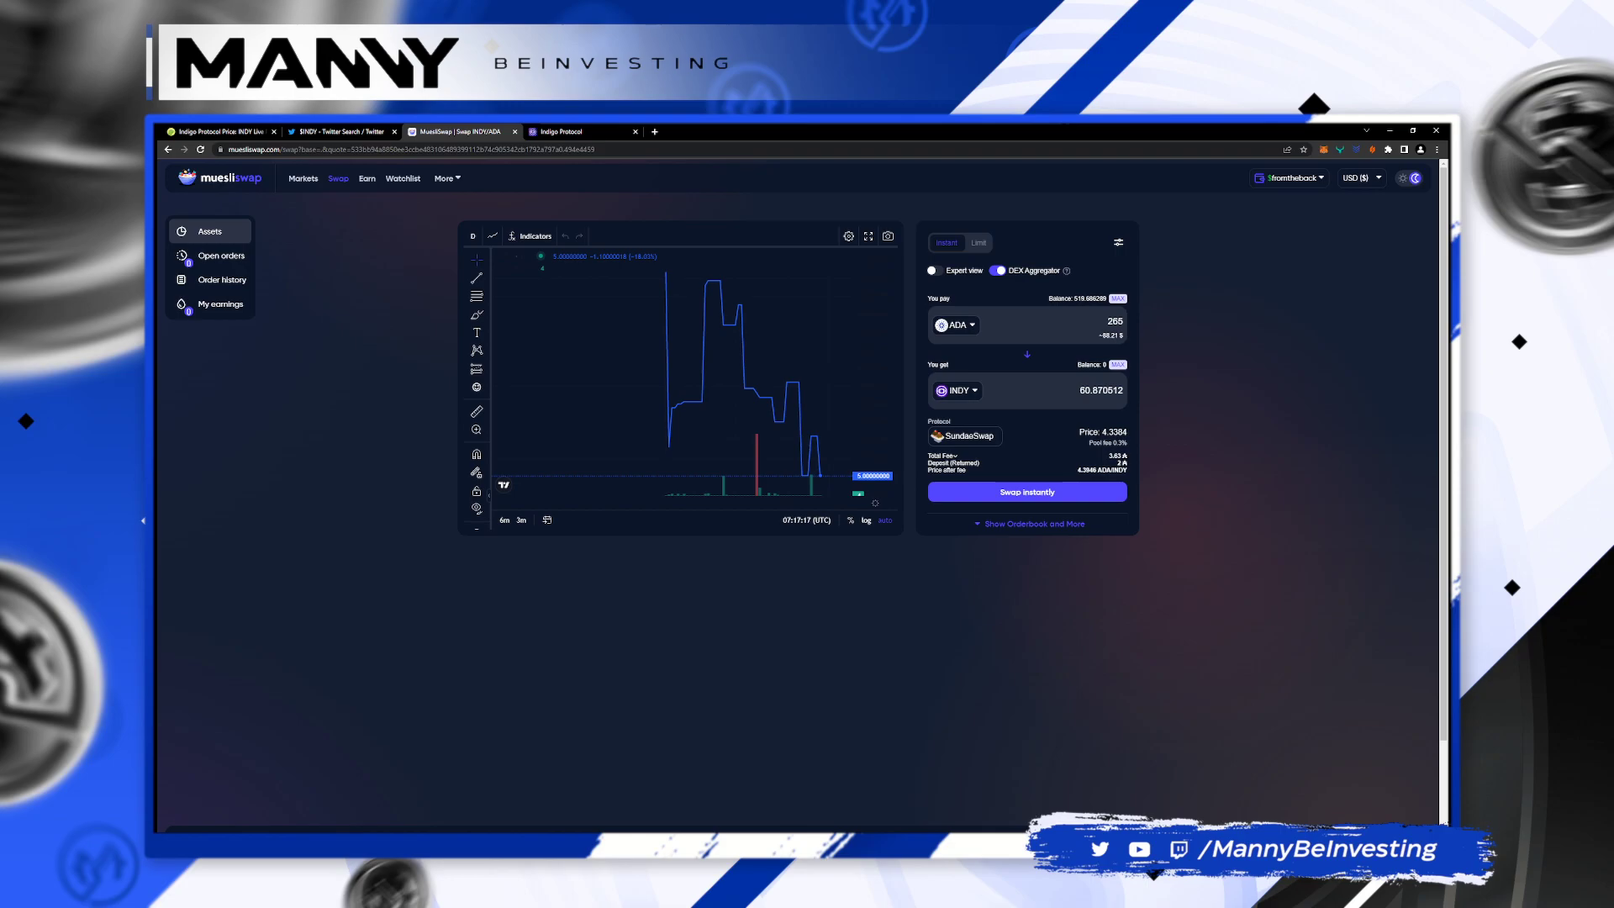
Step: Show the Aggregator tab under Open orders, which lists no pending orders
{"action": "left_click", "coordinate": [220, 255]}
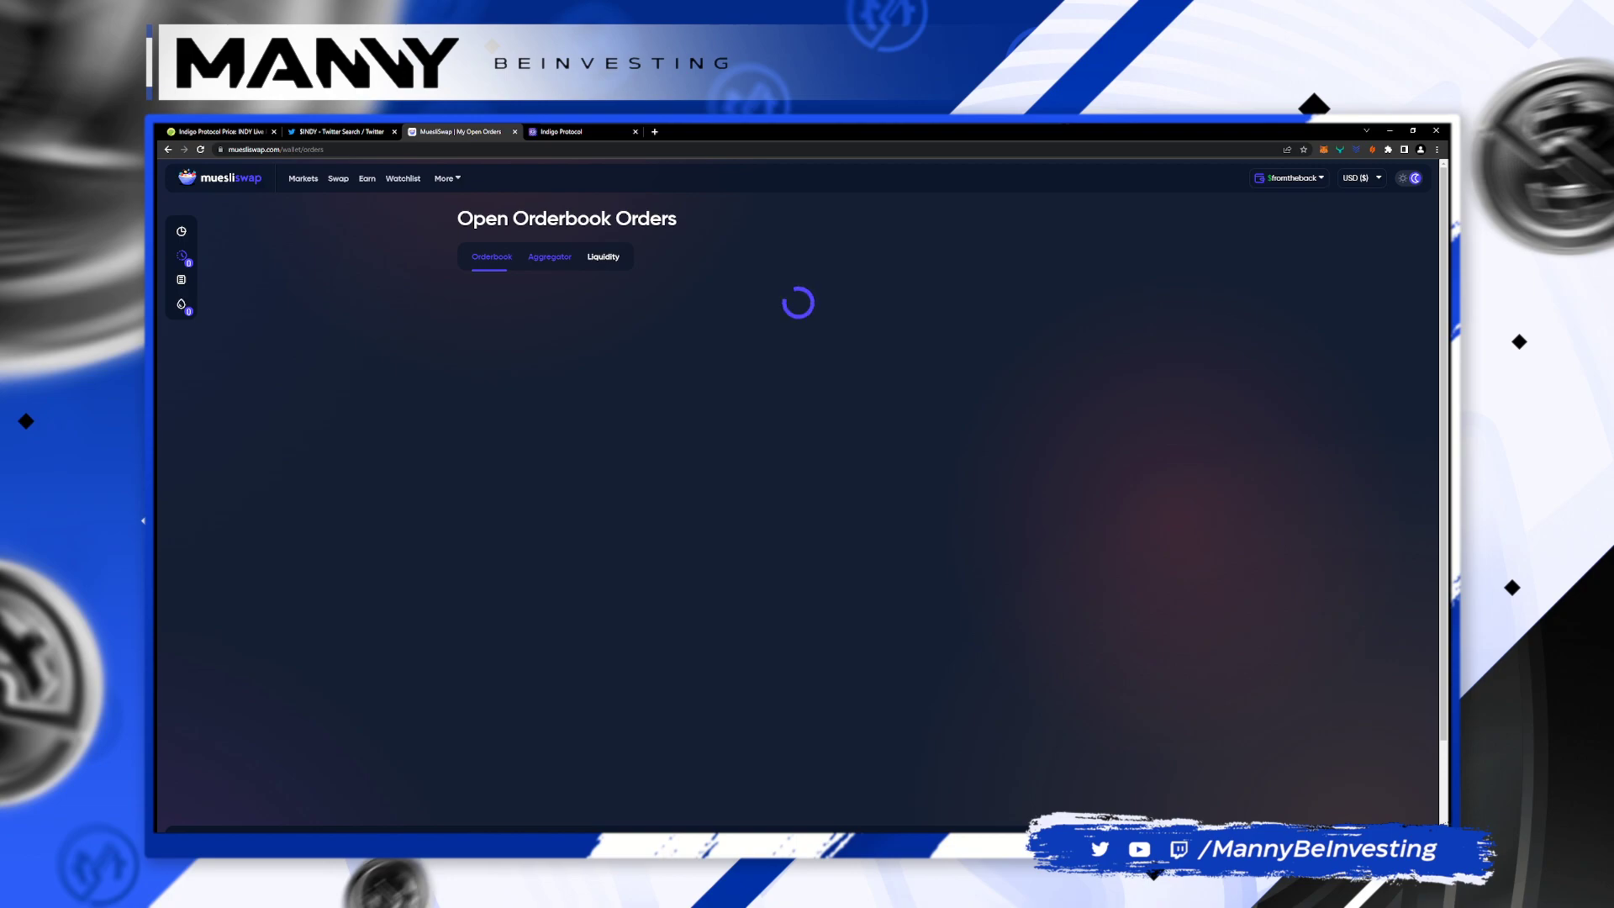
{"action": "left_click", "coordinate": [549, 256]}
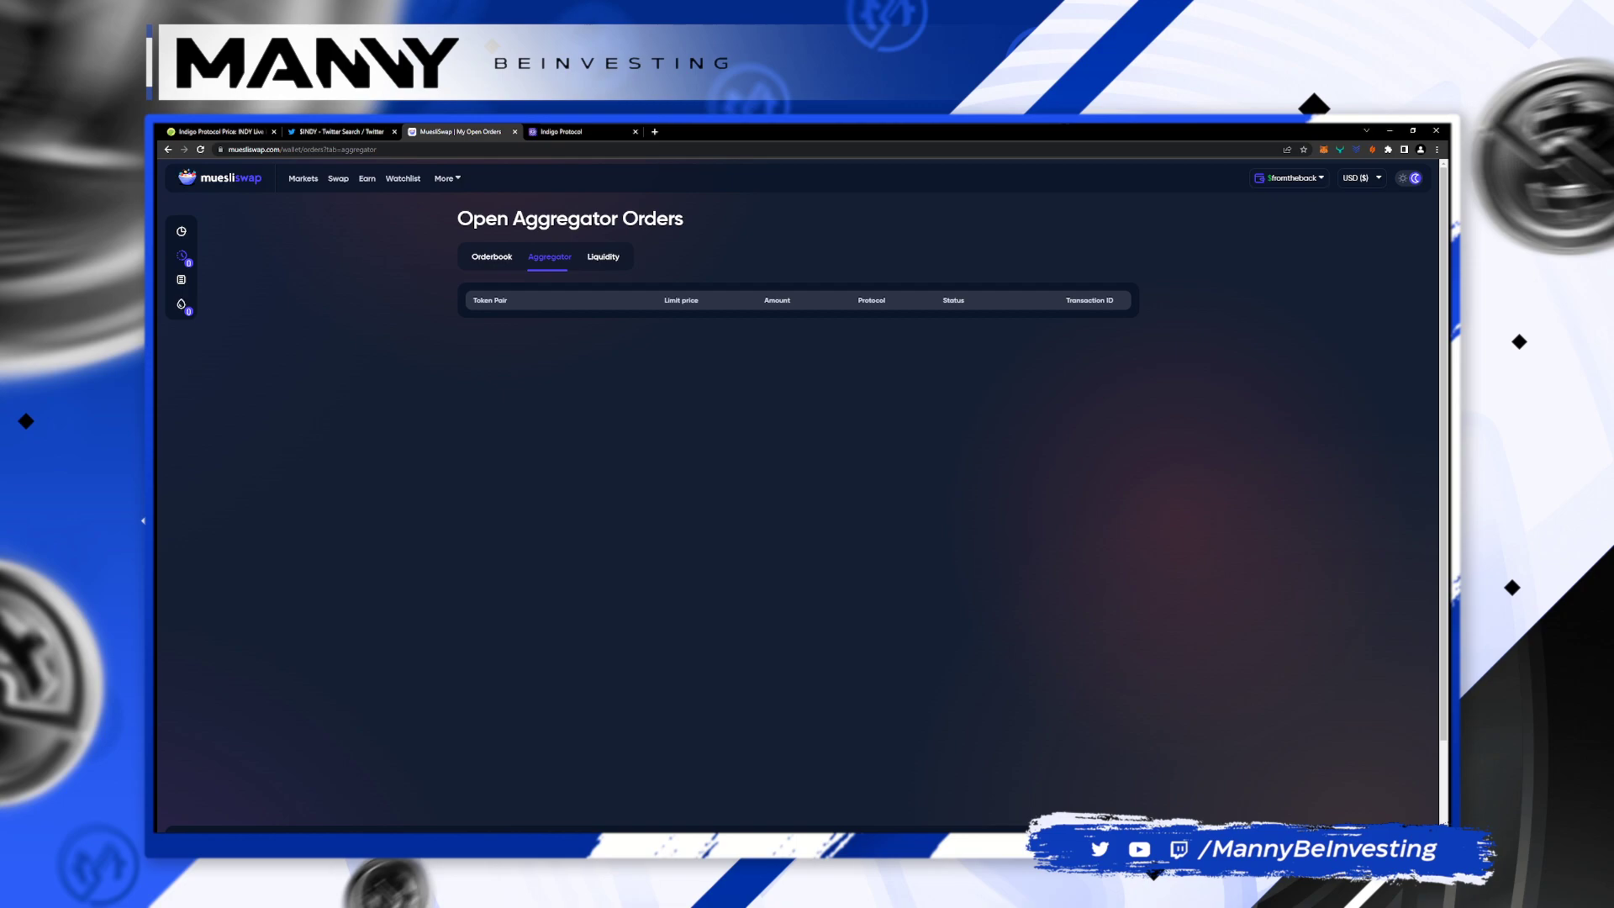
Step: Reload the orders page, then switch to Indigo Protocol, now showing about 60.87 INDY held
{"action": "key", "text": "F5"}
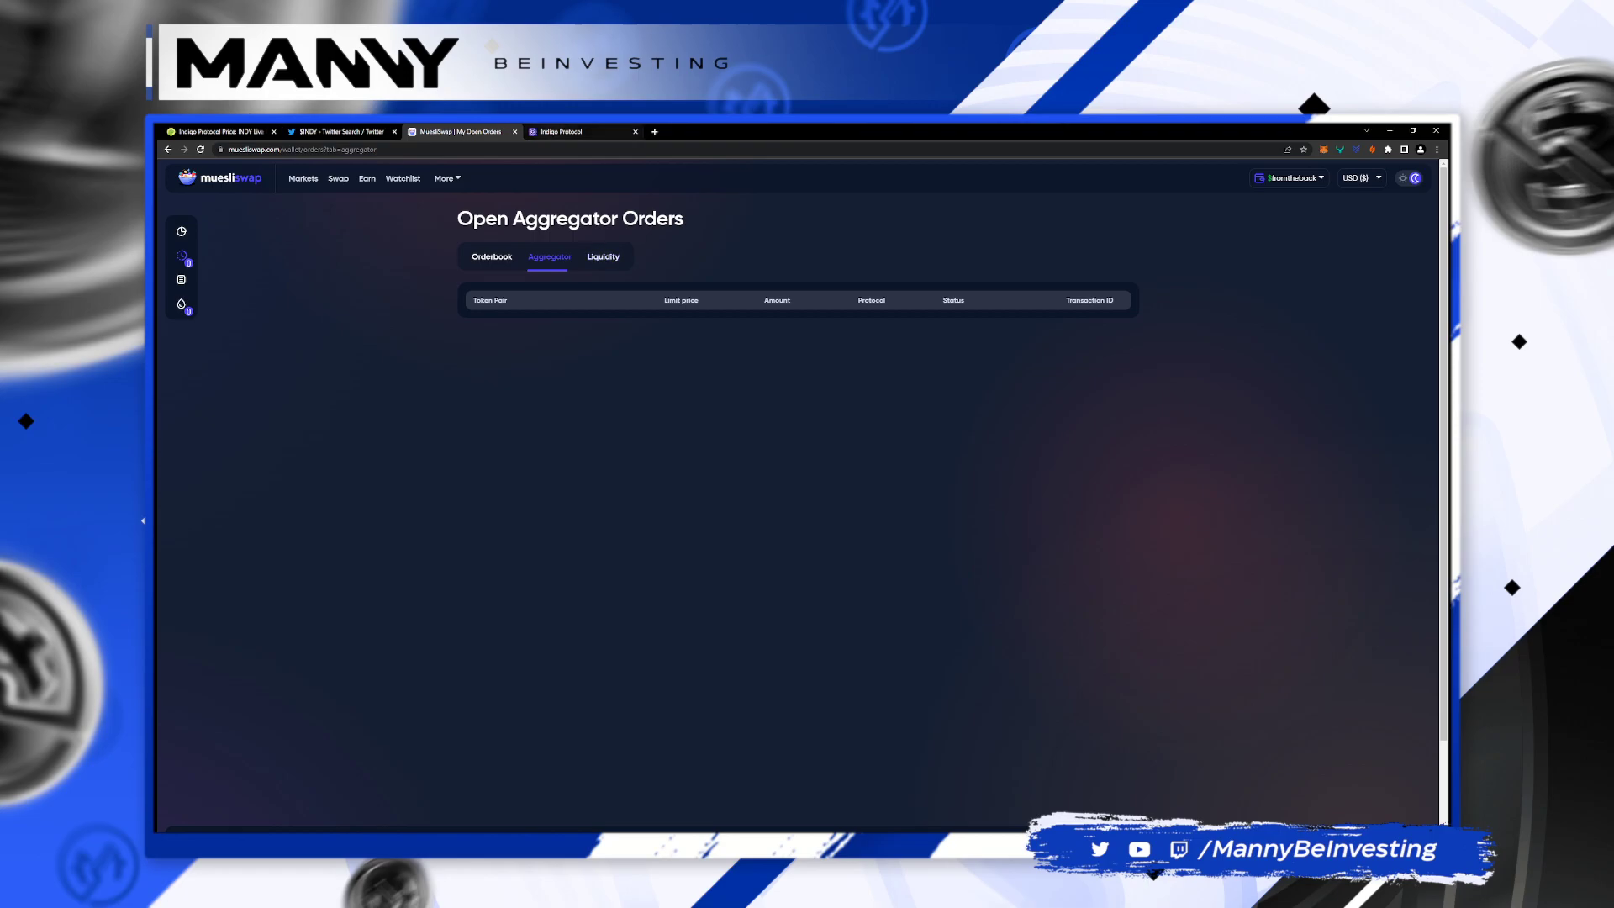
{"action": "key", "text": "ctrl+Tab"}
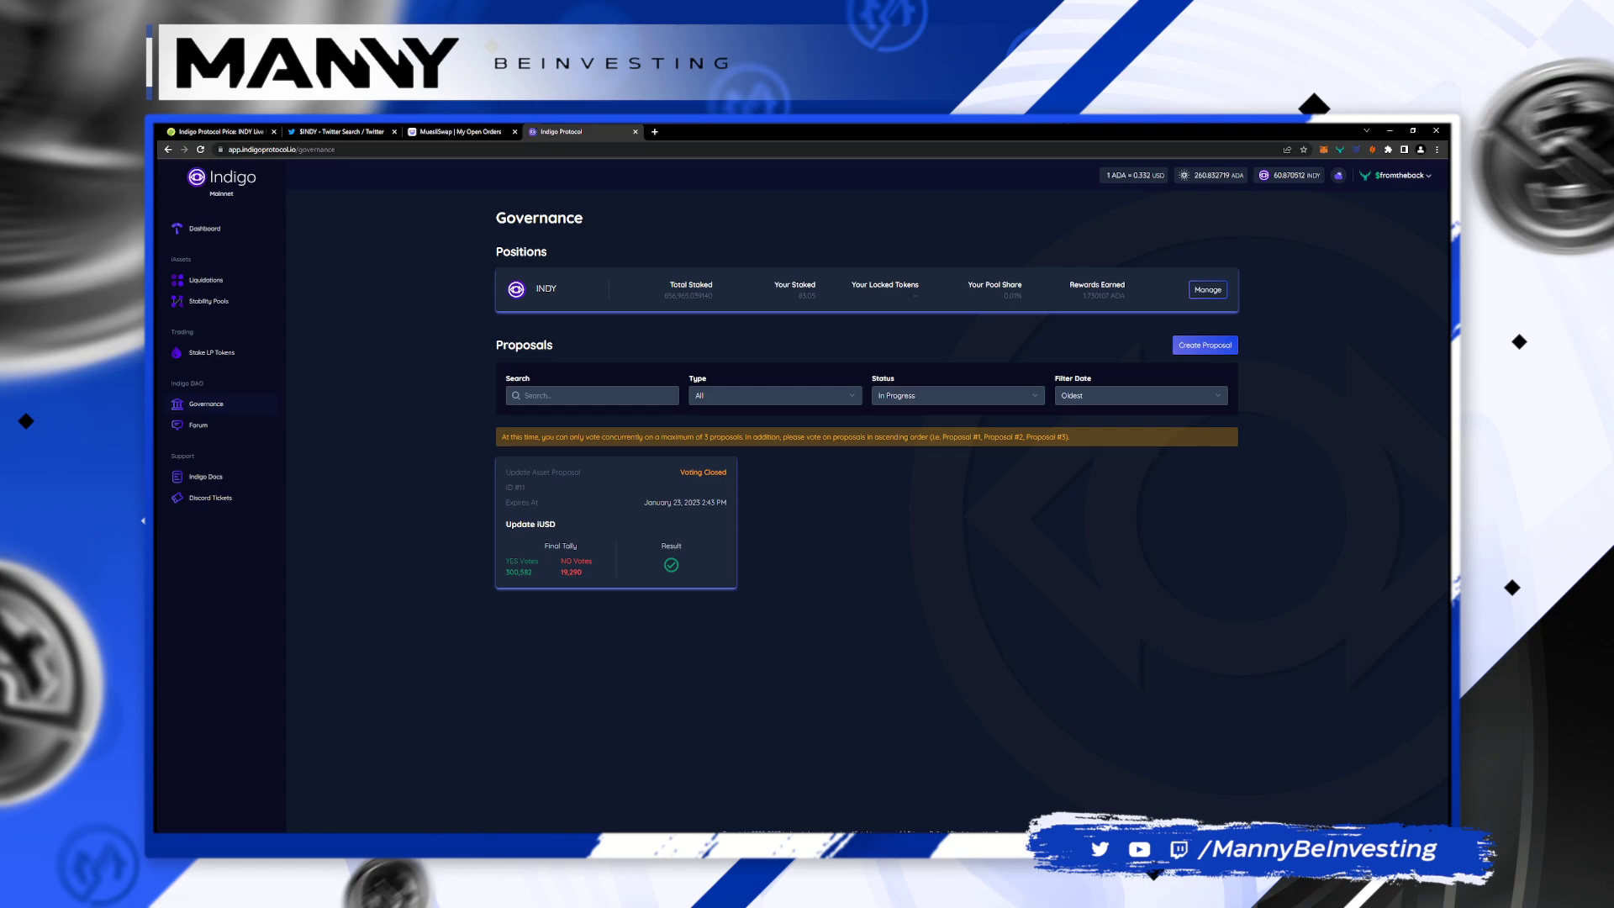
{"action": "left_click", "coordinate": [1208, 289]}
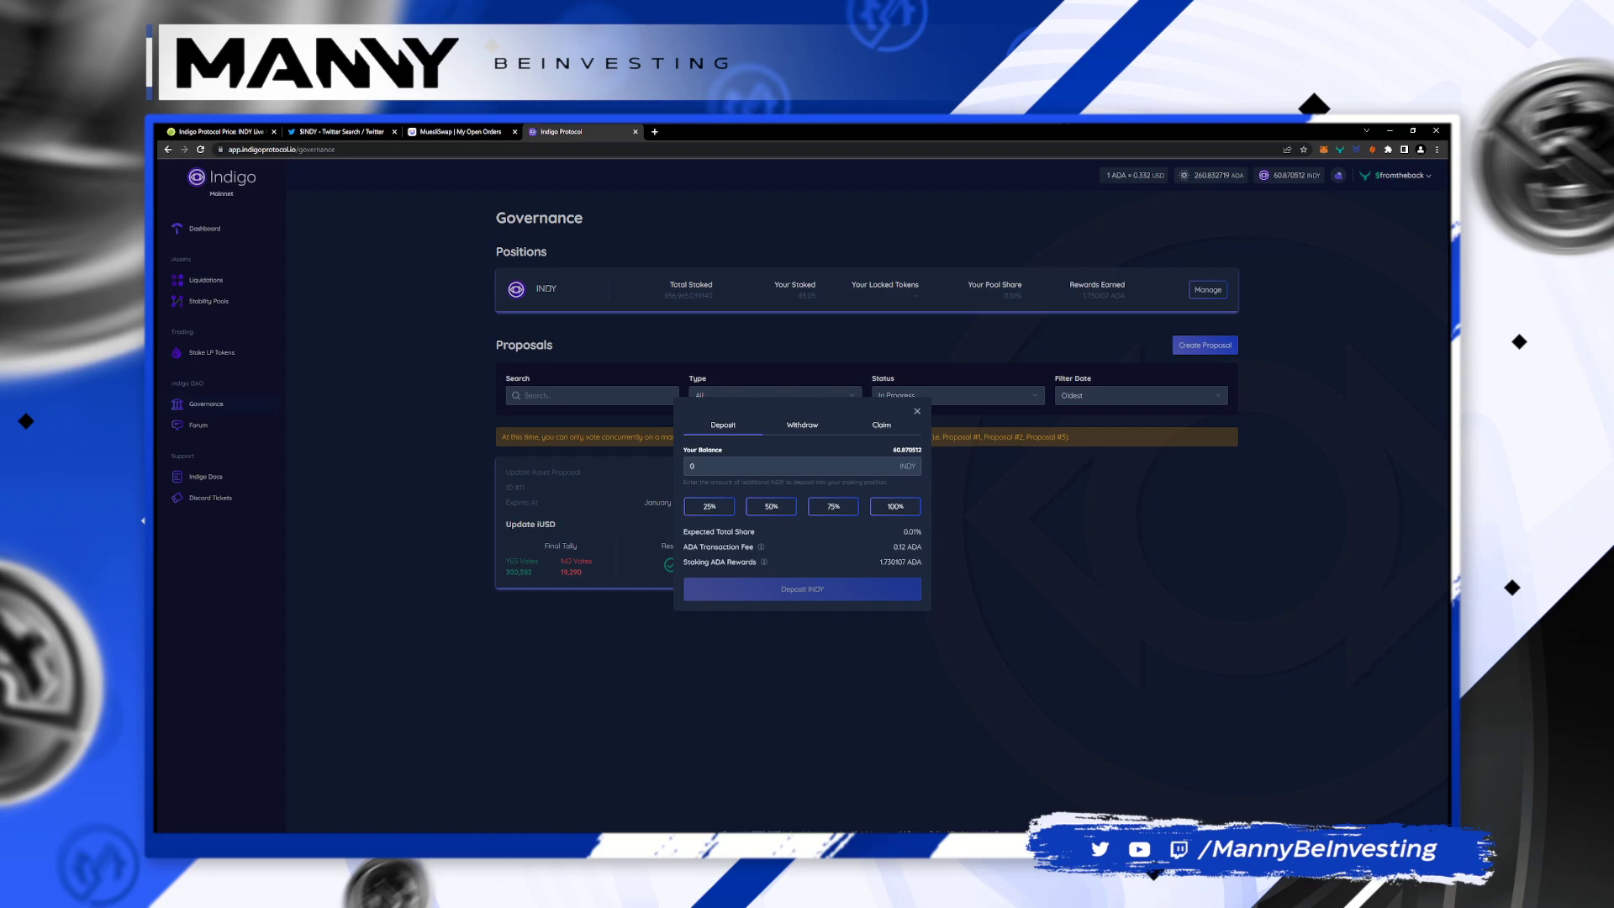
{"action": "left_click", "coordinate": [895, 507]}
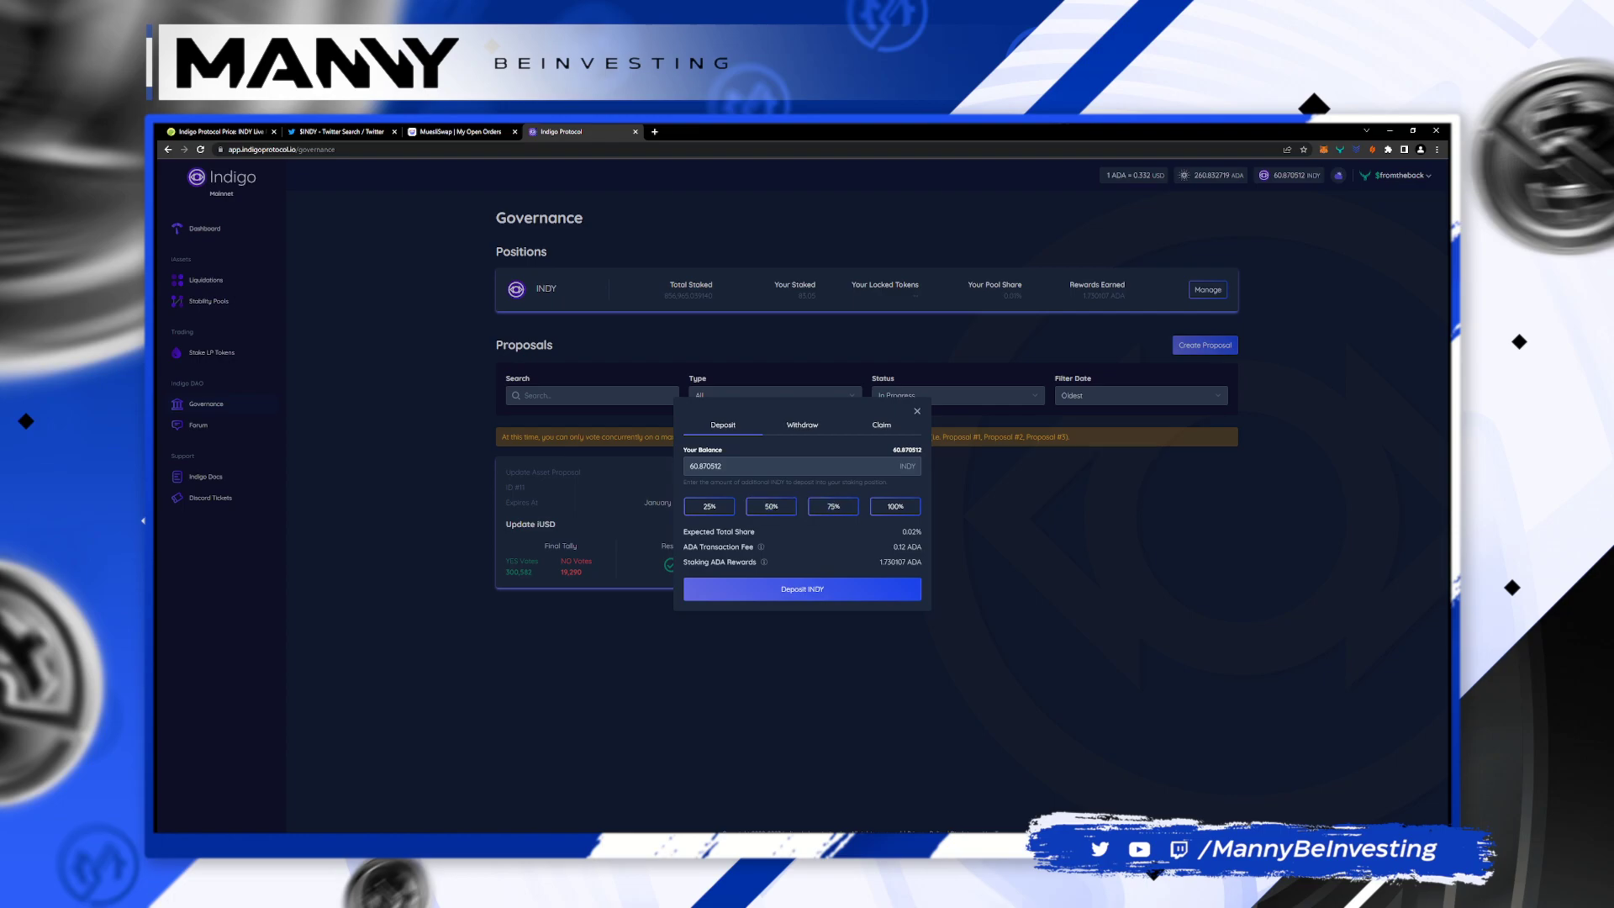
{"action": "key", "text": "Escape"}
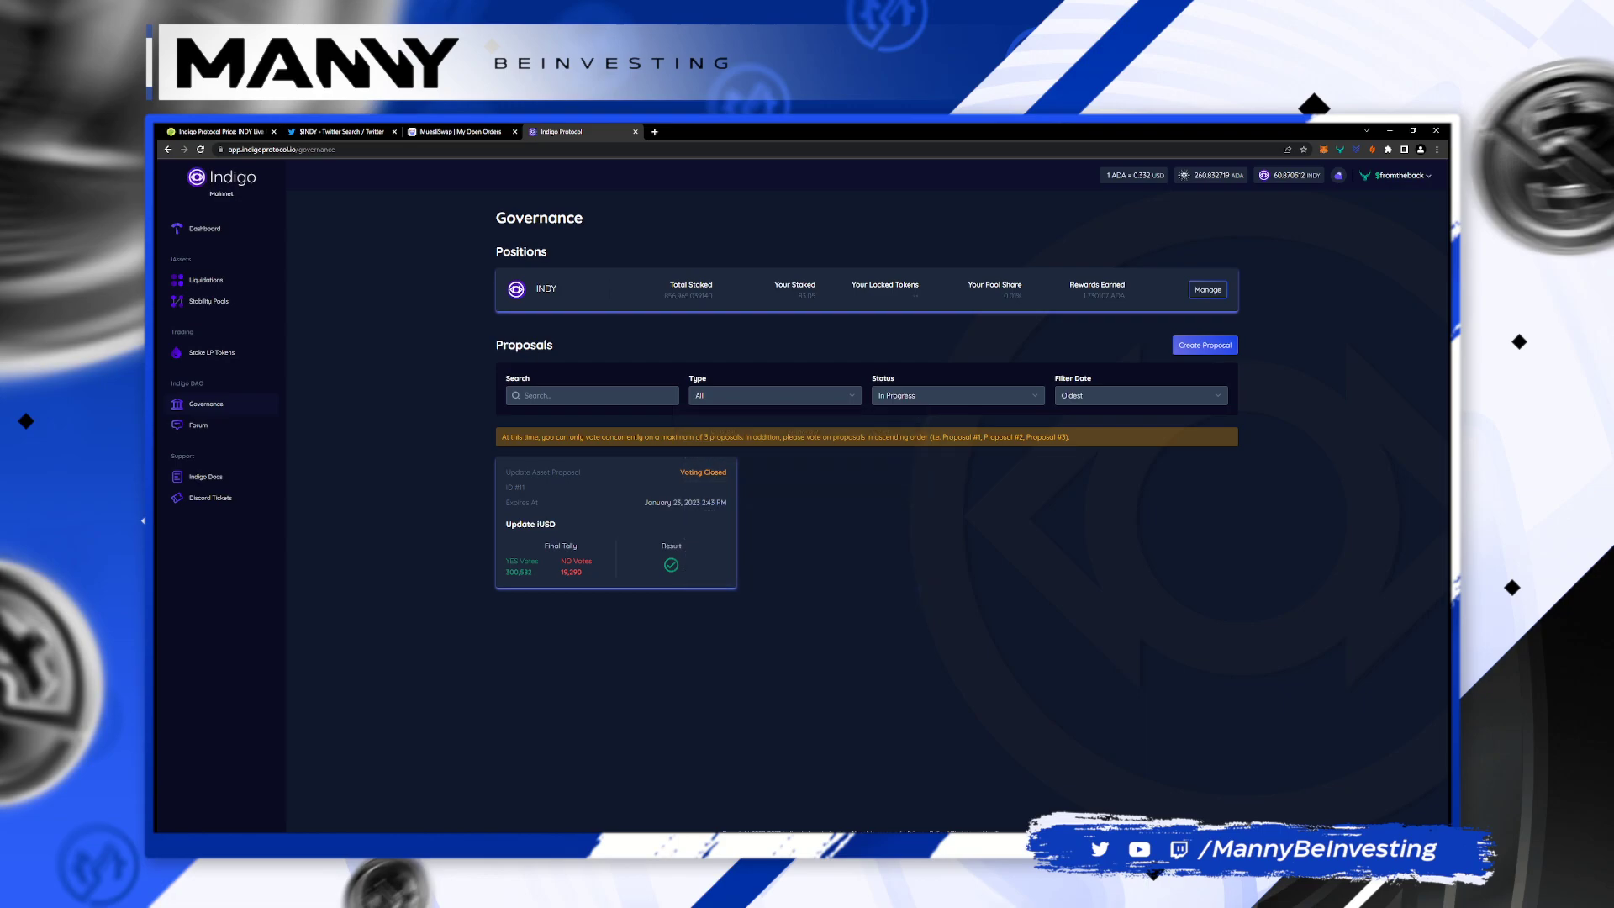